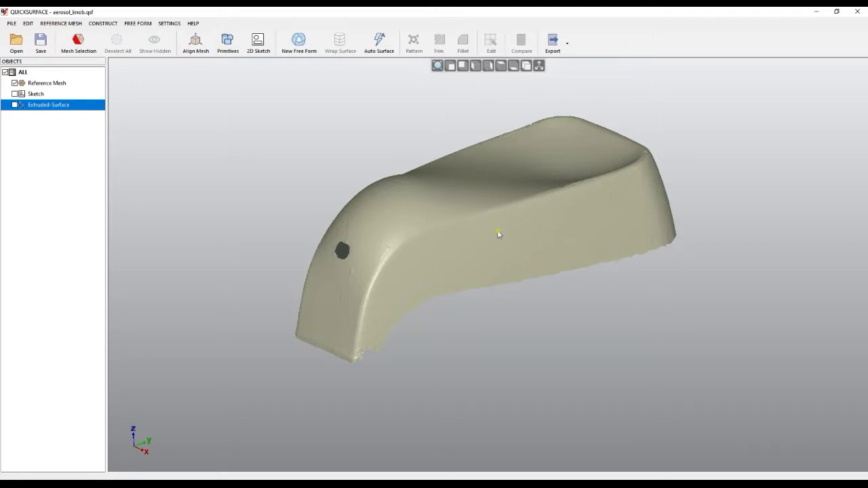
# Create a new free-form Quad Surface object for the knob mesh
pyautogui.moveTo(509, 221)
pyautogui.mouseDown(button='right')
pyautogui.moveTo(532, 319)
pyautogui.moveTo(550, 341)
pyautogui.moveTo(523, 304)
pyautogui.moveTo(518, 188)
pyautogui.moveTo(557, 247)
pyautogui.moveTo(552, 345)
pyautogui.moveTo(565, 167)
pyautogui.moveTo(554, 273)
pyautogui.moveTo(550, 265)
pyautogui.mouseUp(button='right')
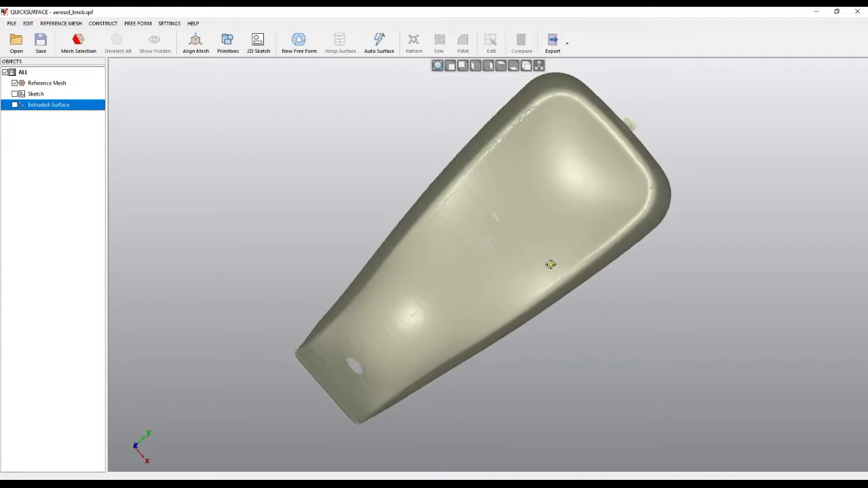
pyautogui.moveTo(375, 335); pyautogui.dragTo(549, 147, button='right')
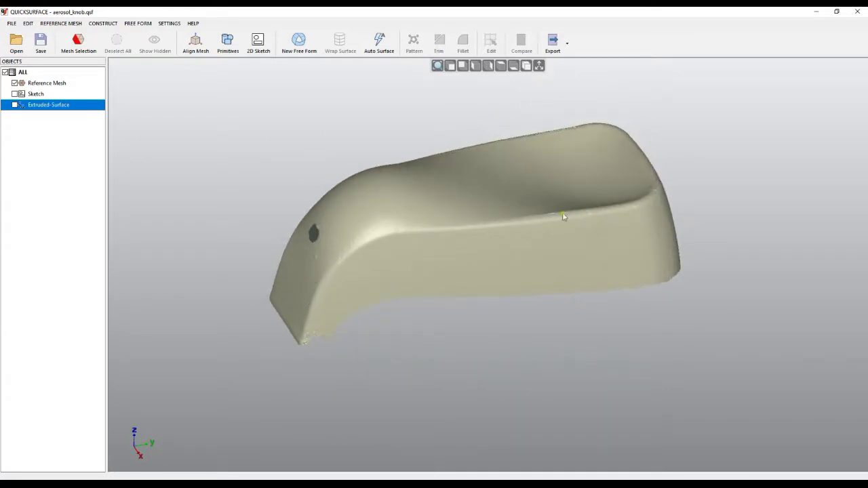
pyautogui.moveTo(492, 254); pyautogui.dragTo(571, 359, button='right')
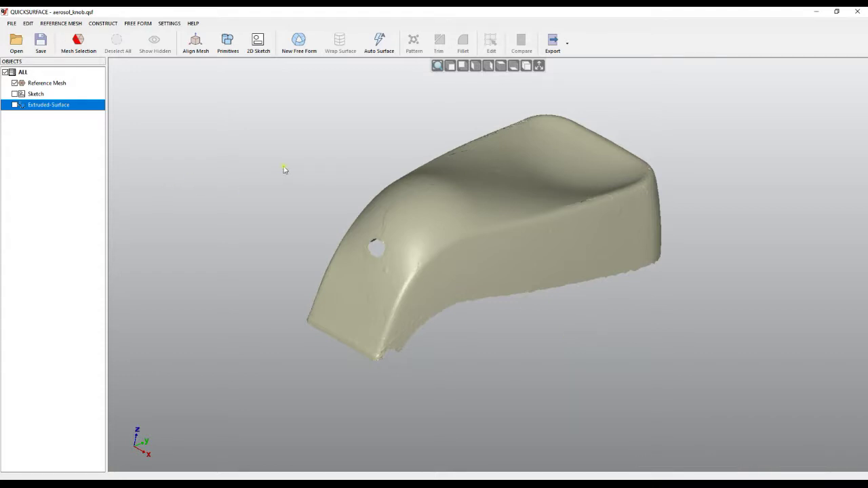
pyautogui.click(297, 50)
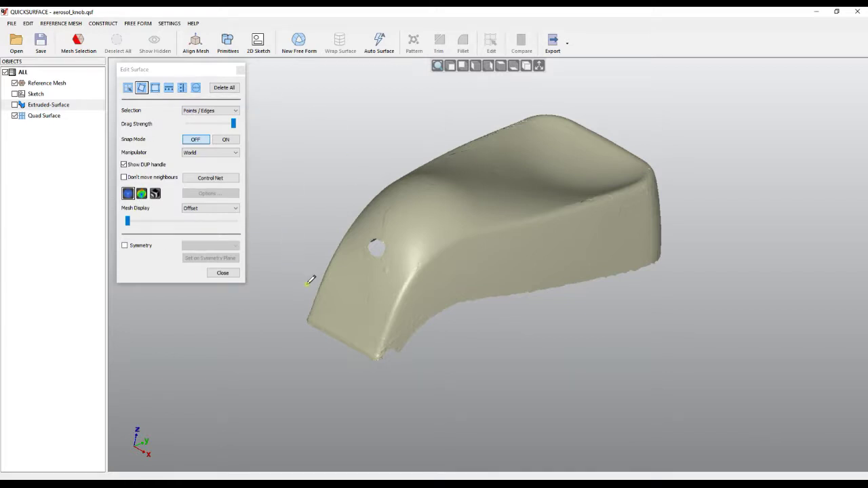
# View the mesh from the top, briefly showing then hiding the coordinate axes
pyautogui.click(501, 66)
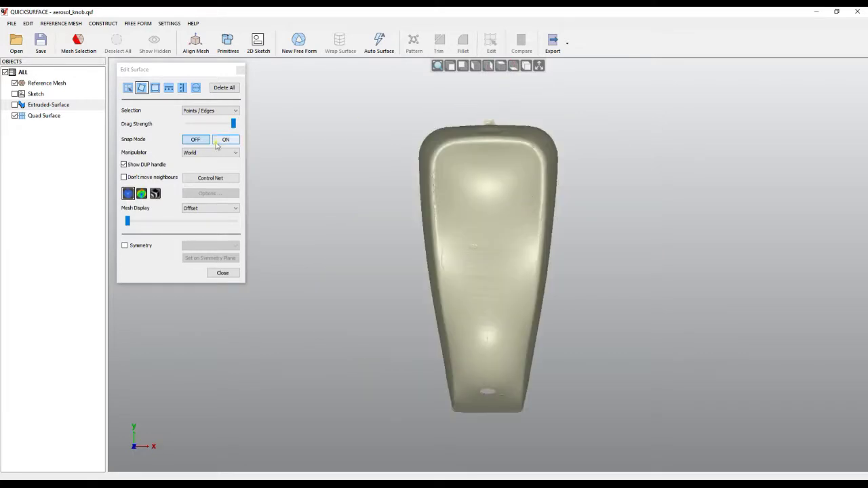
pyautogui.click(539, 70)
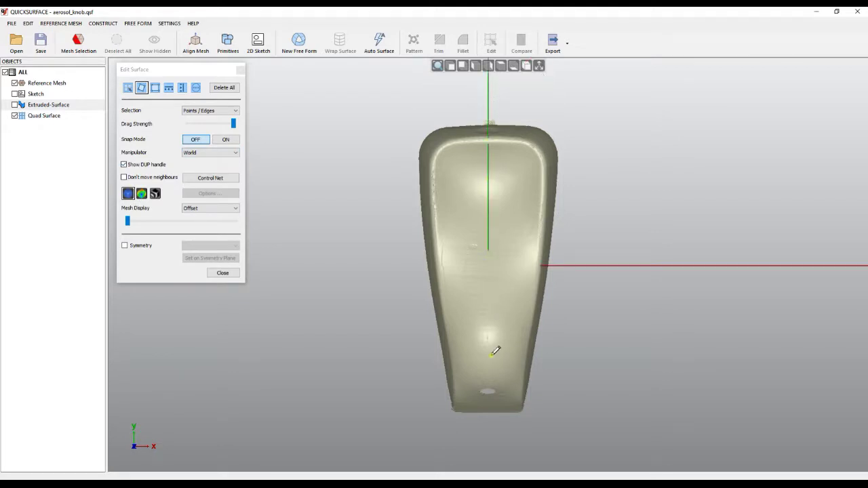
pyautogui.click(539, 66)
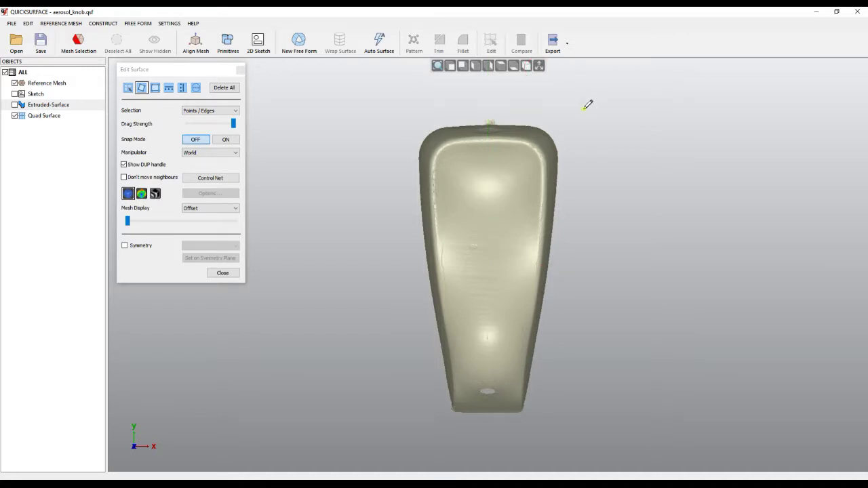
pyautogui.click(141, 88)
pyautogui.click(500, 105)
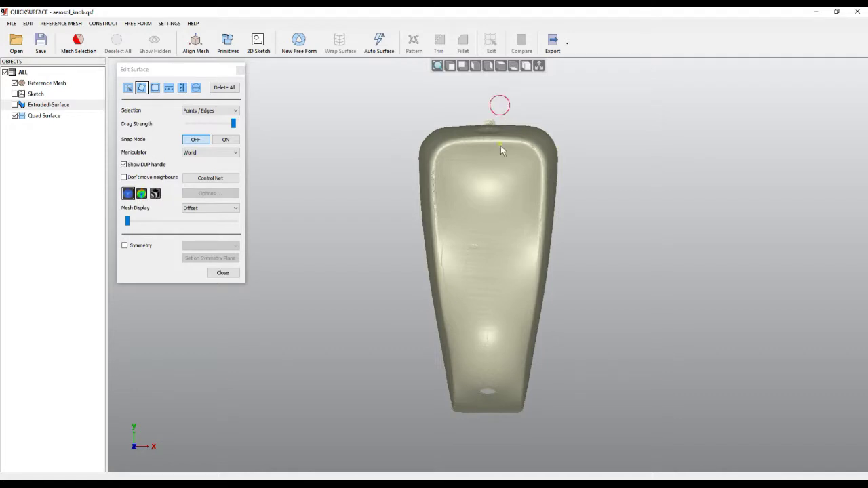
pyautogui.click(498, 271)
pyautogui.click(624, 352)
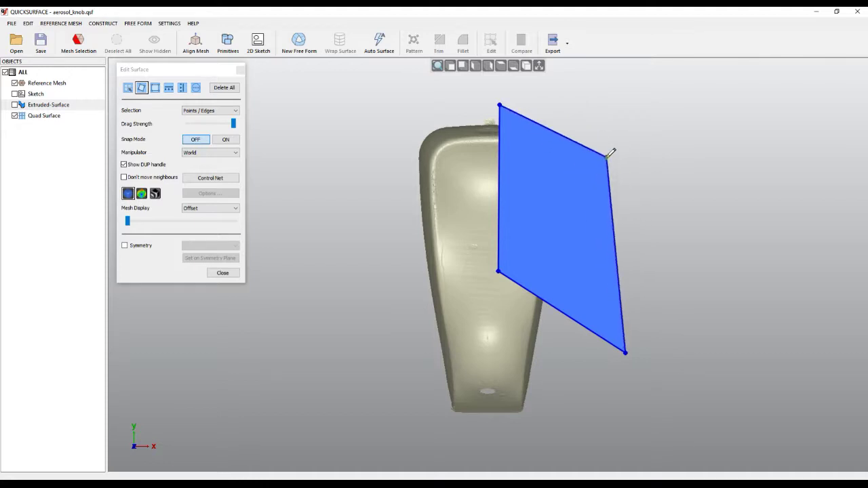
pyautogui.click(606, 158)
pyautogui.rightClick(347, 138)
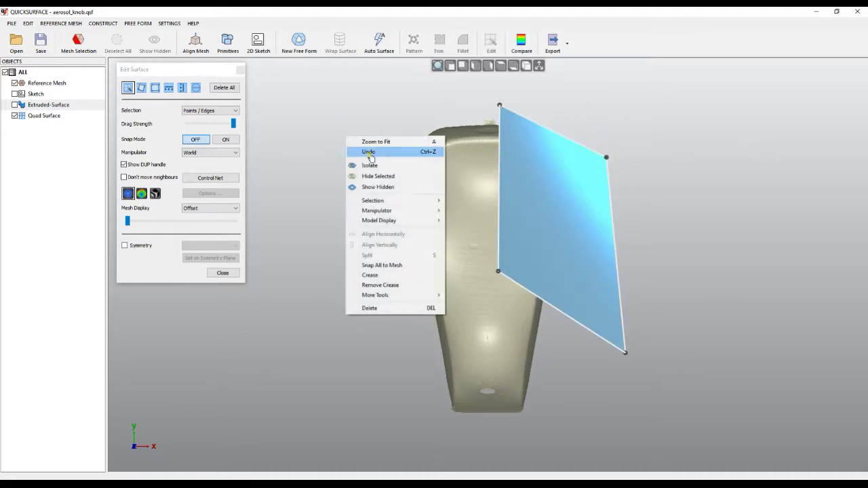
pyautogui.click(379, 153)
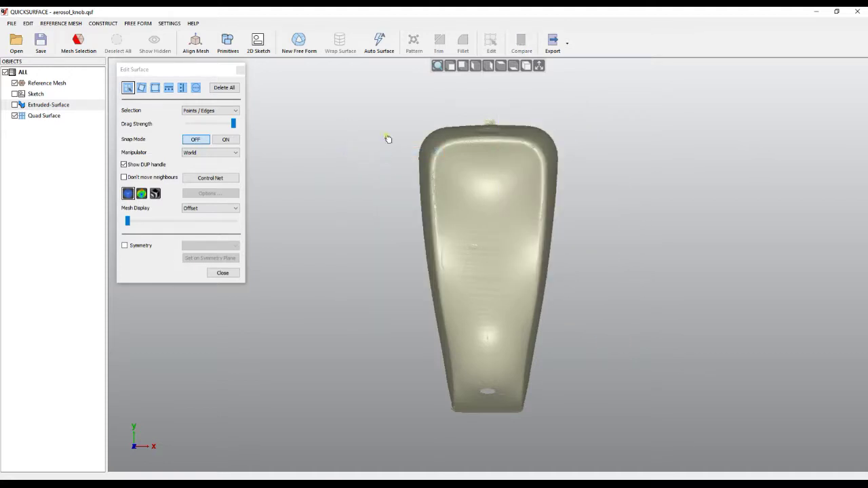
# Draw one rectangular face from the knob's middle over its right half, then return to top view
pyautogui.click(156, 89)
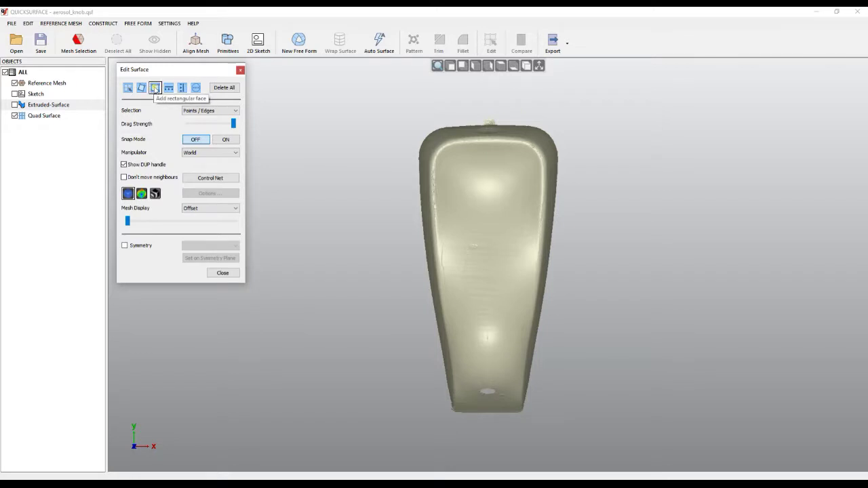
pyautogui.moveTo(523, 95); pyautogui.dragTo(672, 407)
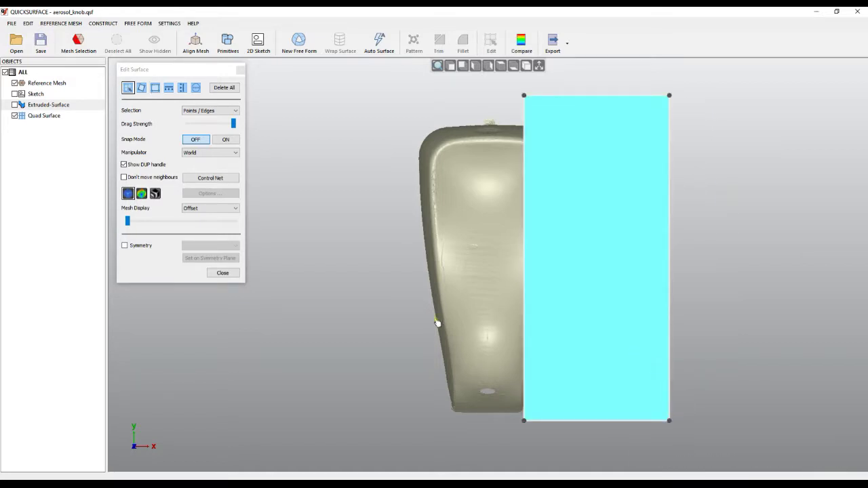
pyautogui.moveTo(386, 354); pyautogui.dragTo(345, 163, button='right')
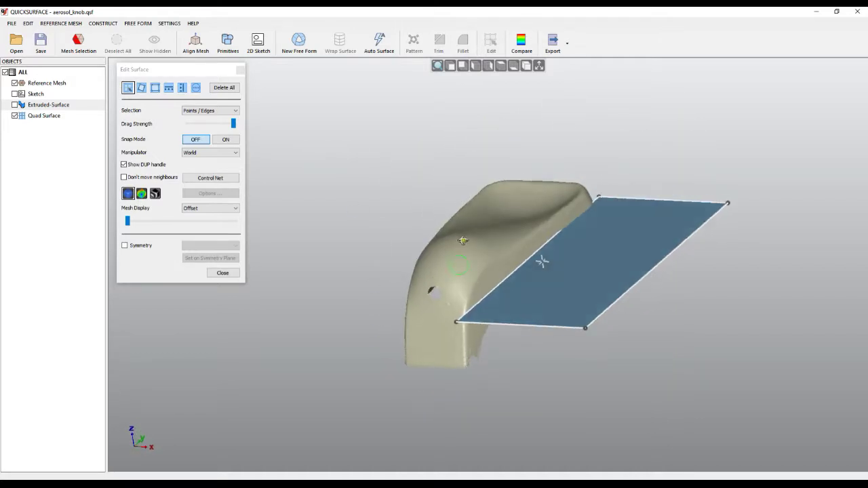
pyautogui.moveTo(463, 241); pyautogui.dragTo(495, 287, button='right')
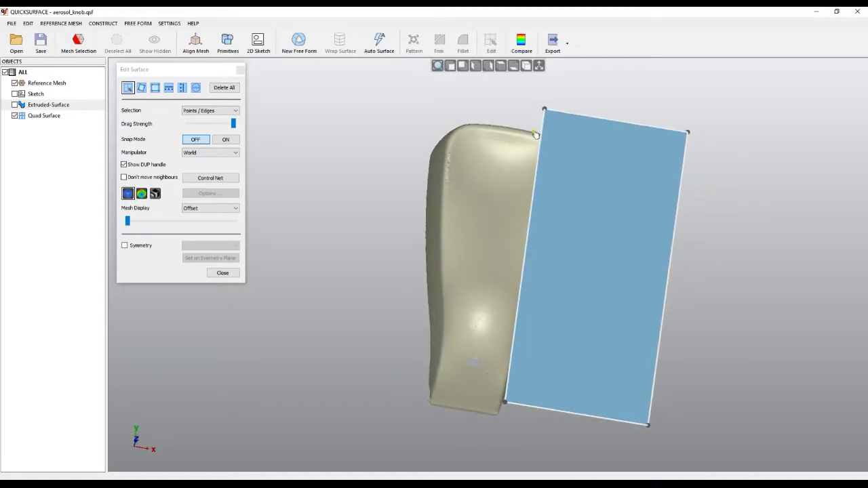
pyautogui.click(502, 67)
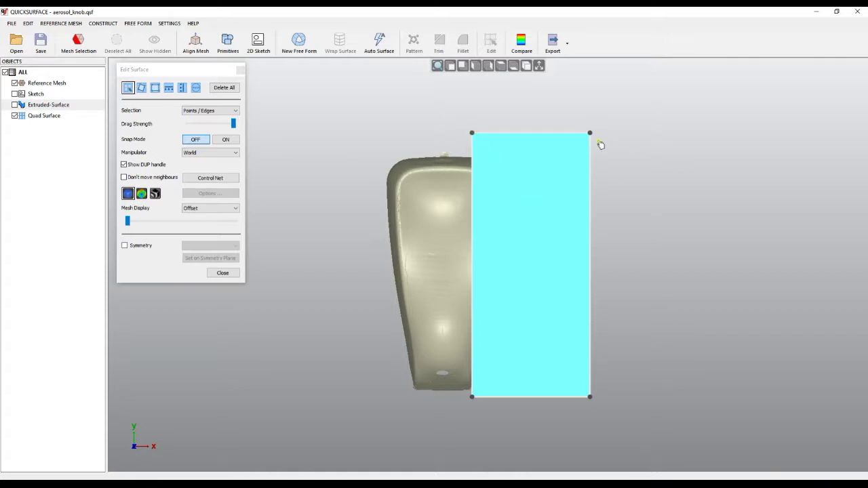
pyautogui.click(564, 134)
pyautogui.click(598, 291)
pyautogui.click(195, 113)
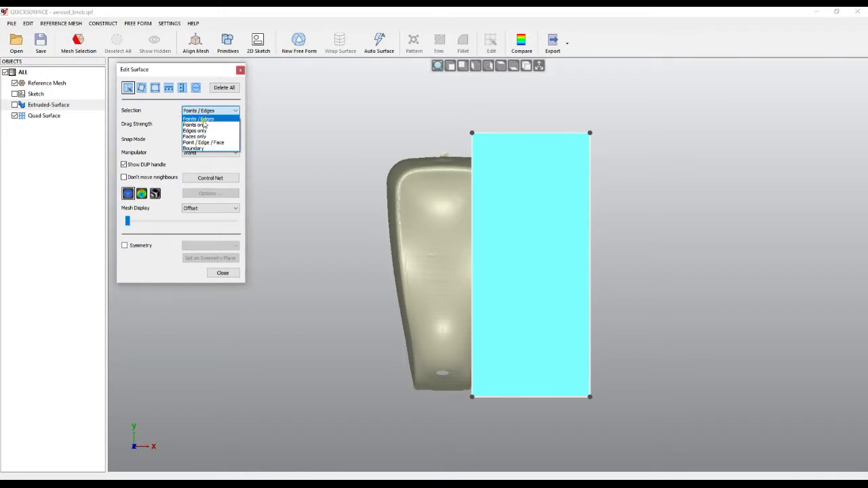
pyautogui.click(198, 125)
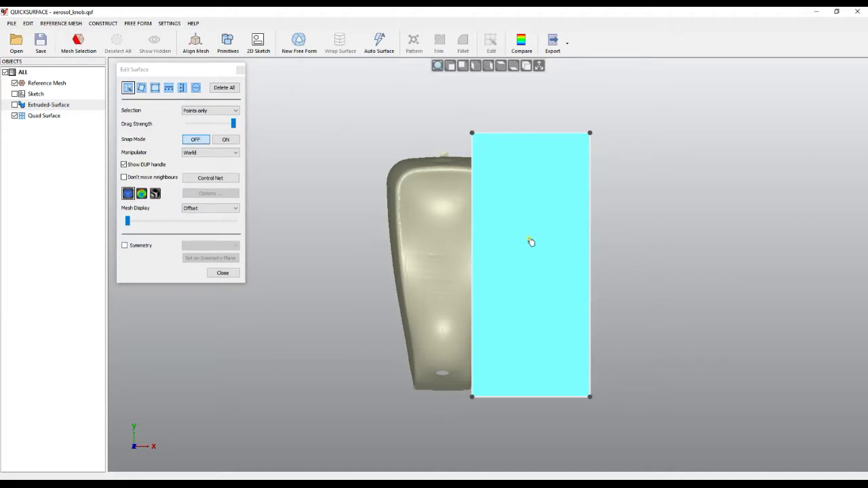
pyautogui.click(202, 110)
pyautogui.click(204, 130)
pyautogui.click(222, 114)
pyautogui.click(207, 130)
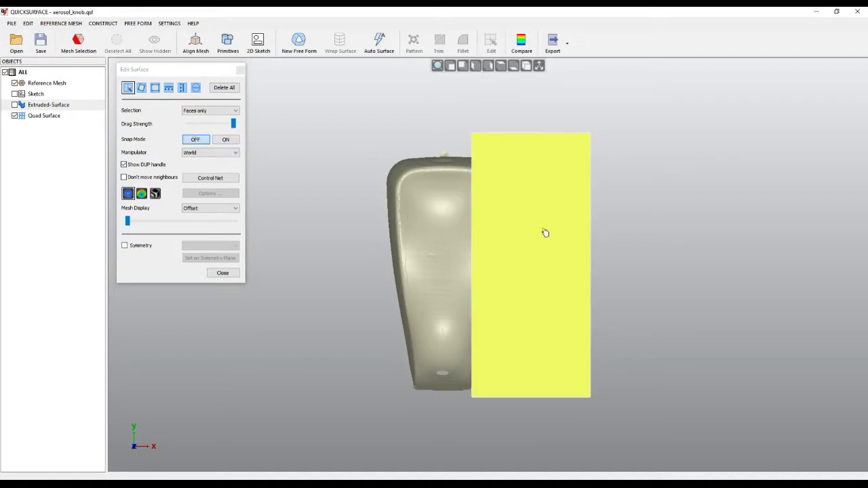
pyautogui.moveTo(412, 325); pyautogui.dragTo(380, 176, button='right')
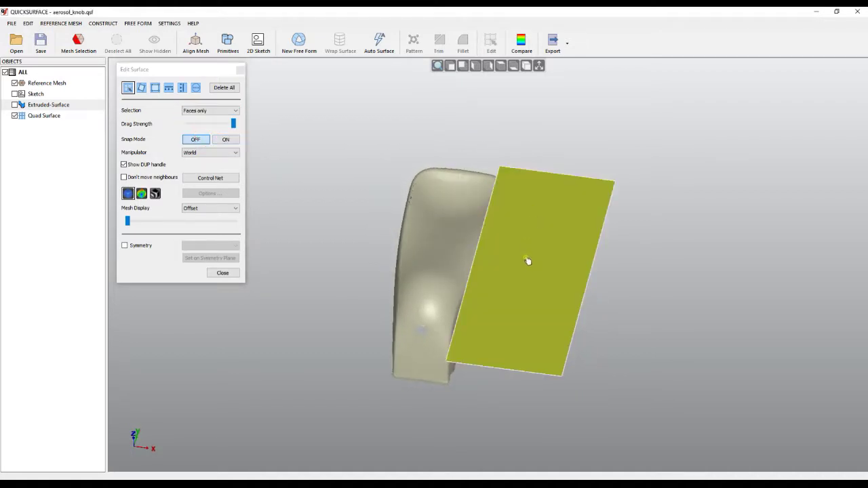
pyautogui.click(564, 247)
pyautogui.click(202, 111)
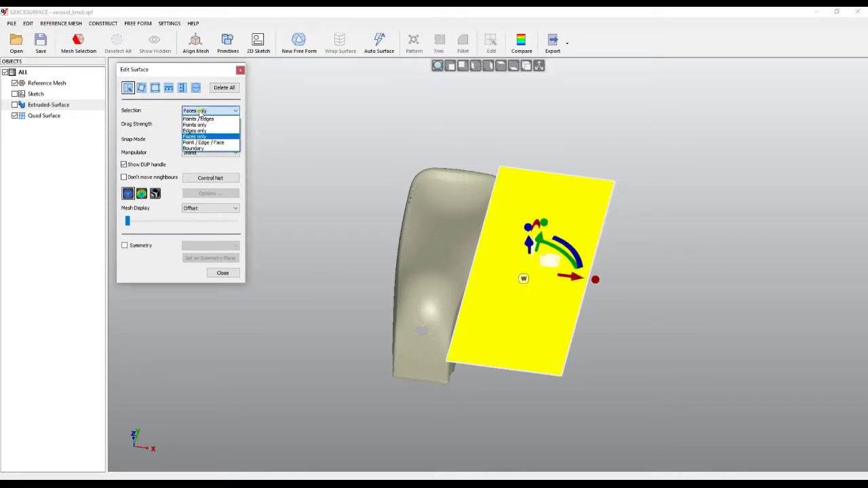
pyautogui.click(203, 143)
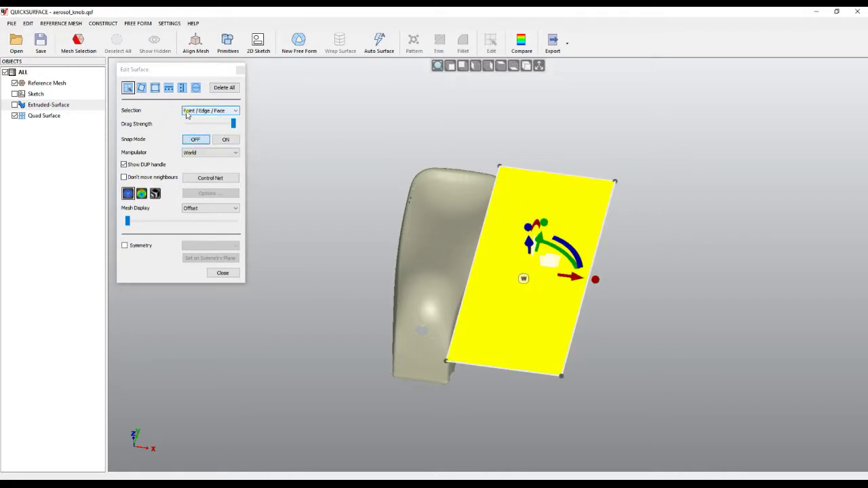
pyautogui.click(341, 148)
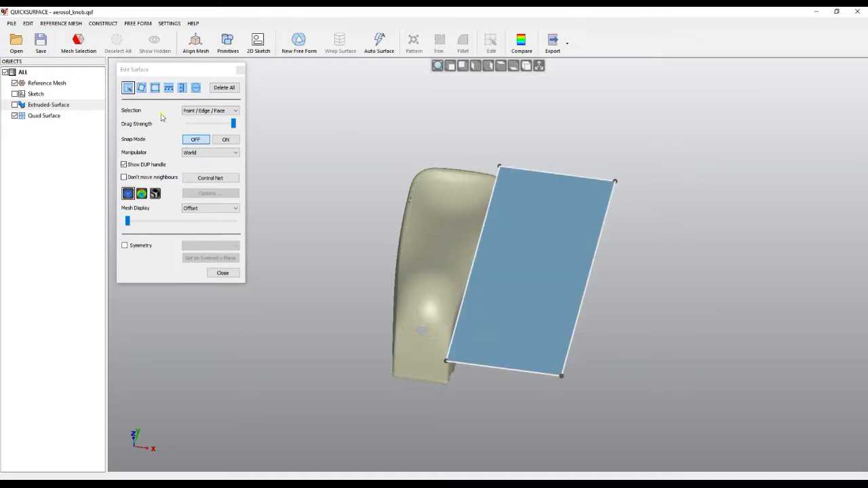
pyautogui.click(234, 112)
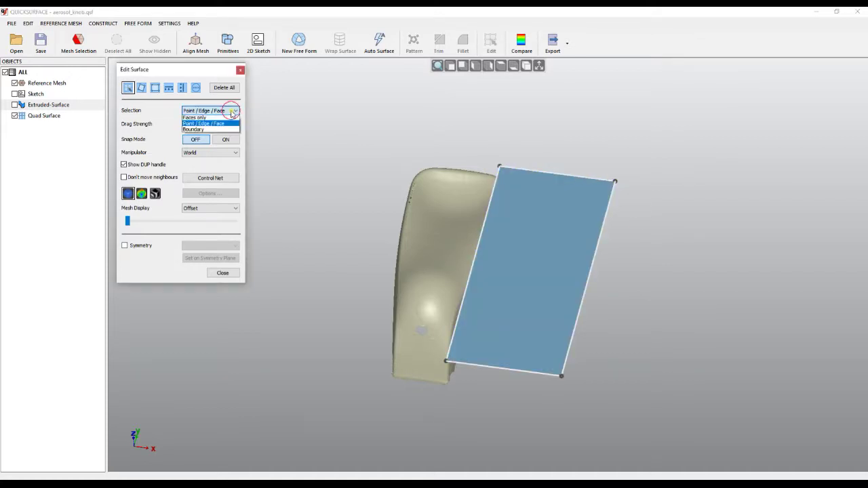
pyautogui.click(197, 126)
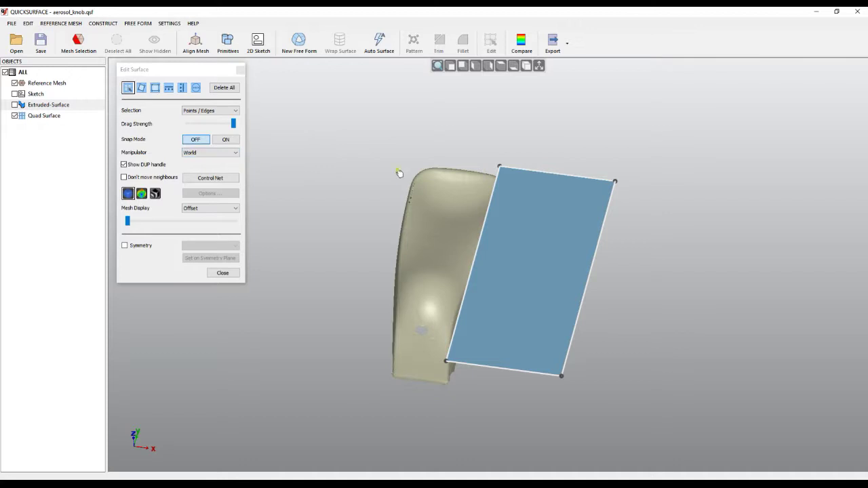
pyautogui.click(501, 67)
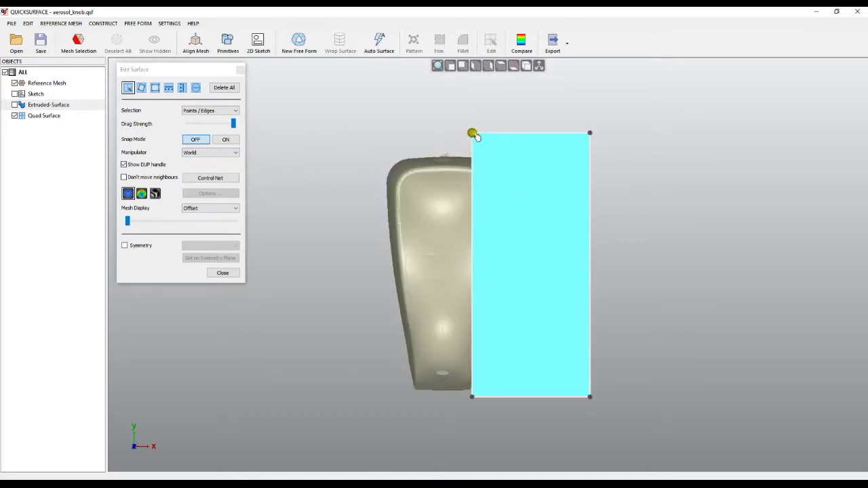
# Select the rectangle's top-left corner point in an oblique view
pyautogui.click(497, 133)
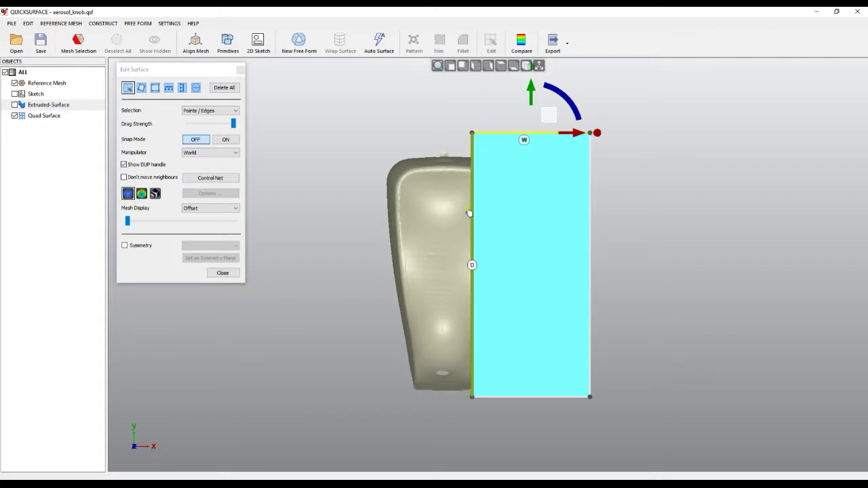
pyautogui.moveTo(428, 319); pyautogui.dragTo(358, 135, button='right')
pyautogui.scroll(5, 643, 156)
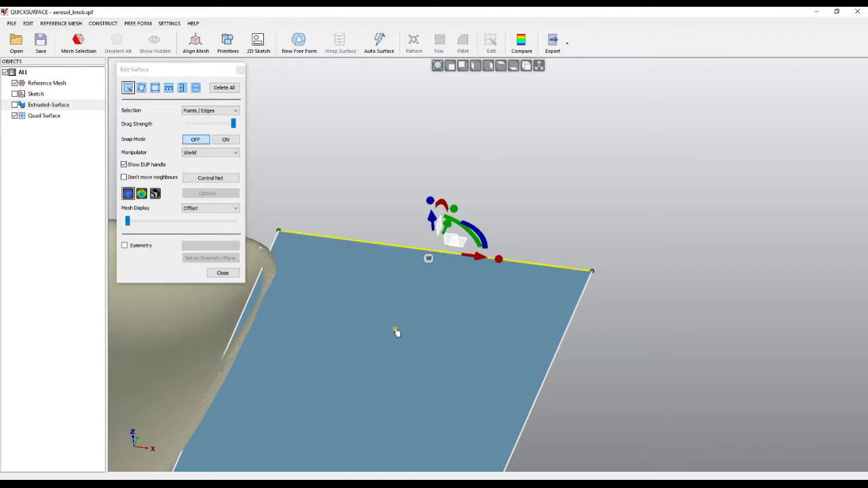
pyautogui.click(278, 233)
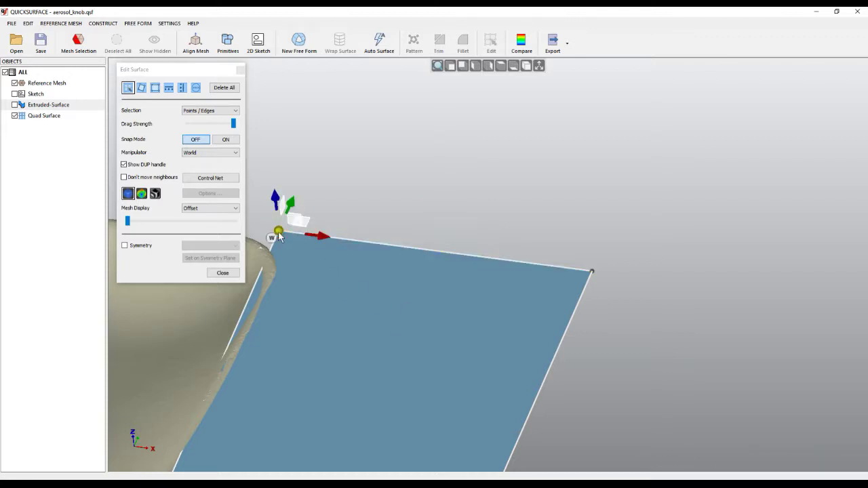
pyautogui.scroll(-2, 617, 232)
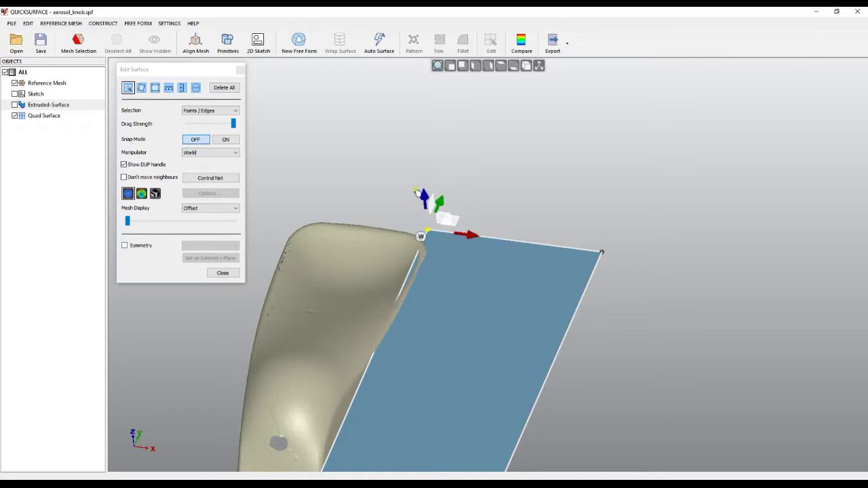
pyautogui.moveTo(440, 195); pyautogui.dragTo(451, 316, button='right')
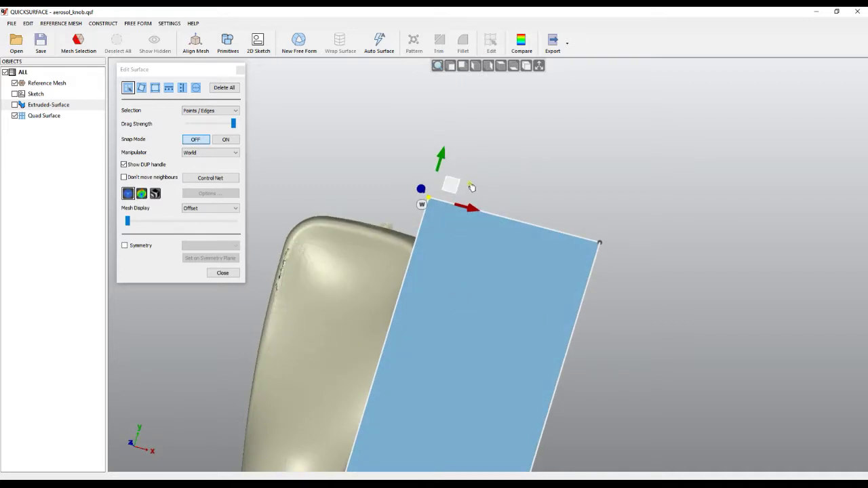
pyautogui.scroll(3, 461, 190)
# Drag that corner up and to the right, then orbit to check it against the mesh
pyautogui.moveTo(435, 198)
pyautogui.mouseDown()
pyautogui.moveTo(449, 173)
pyautogui.moveTo(410, 187)
pyautogui.moveTo(449, 207)
pyautogui.moveTo(443, 176)
pyautogui.moveTo(411, 192)
pyautogui.moveTo(424, 196)
pyautogui.mouseUp()
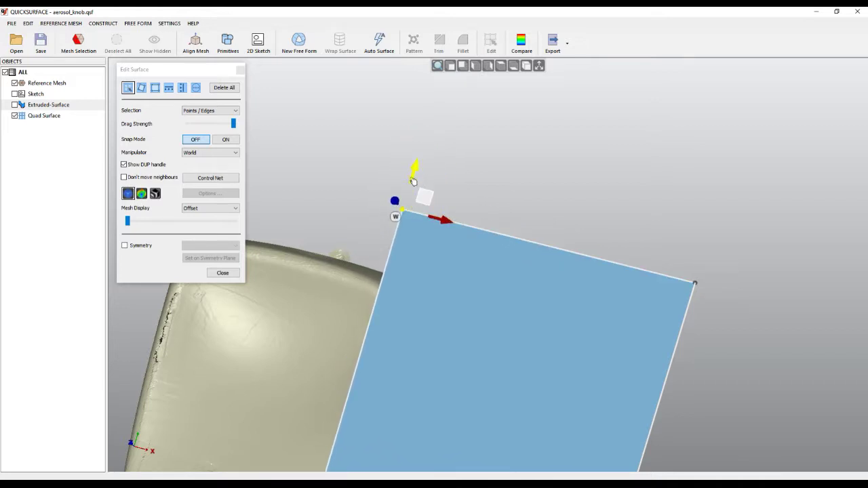
pyautogui.moveTo(423, 197); pyautogui.dragTo(444, 198)
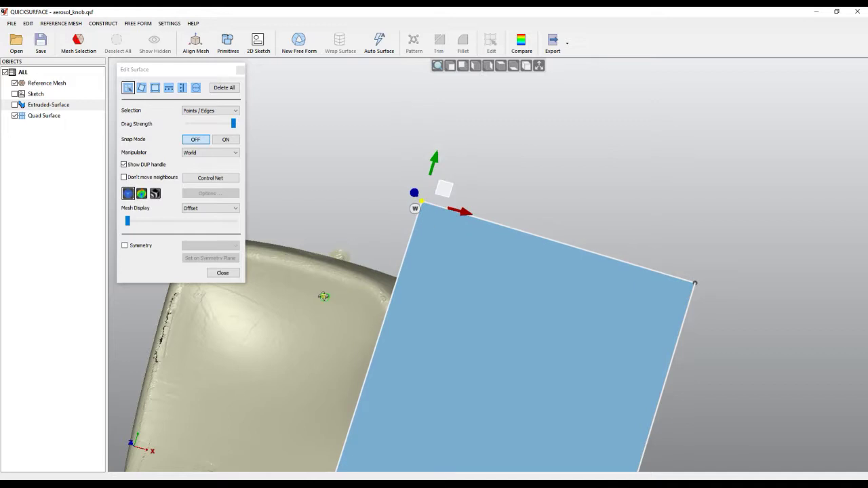
pyautogui.moveTo(321, 295); pyautogui.dragTo(483, 258, button='right')
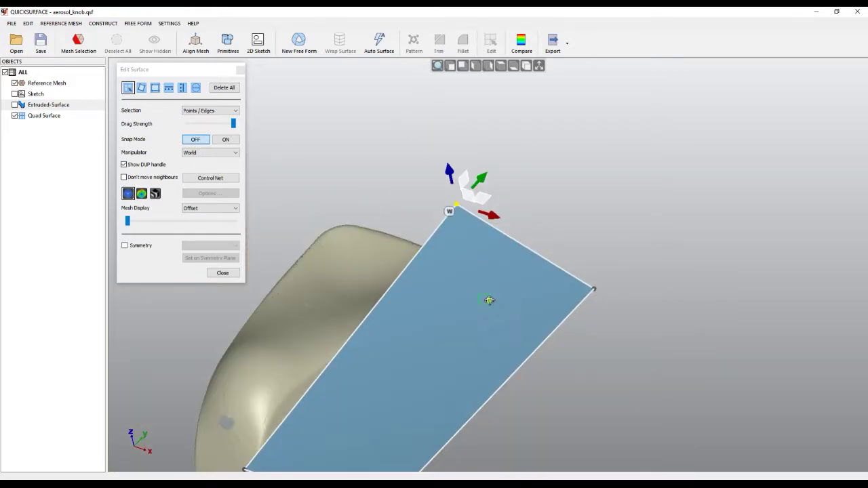
pyautogui.moveTo(489, 300); pyautogui.dragTo(509, 240, button='right')
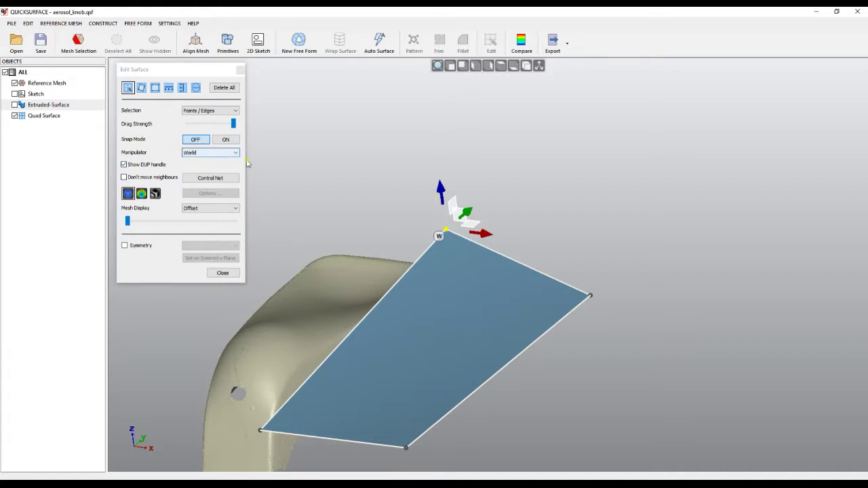
# Set the manipulator to Screen orientation and nudge the top corner right, ending in top view
pyautogui.click(205, 154)
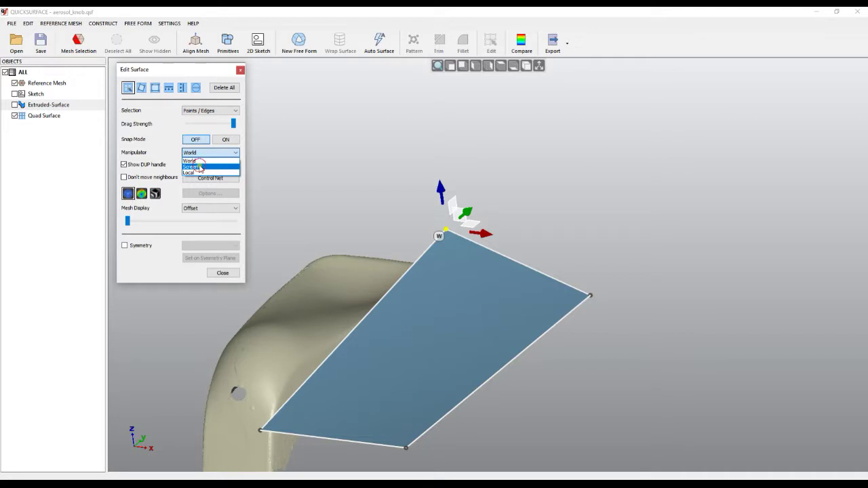
pyautogui.click(199, 168)
pyautogui.moveTo(461, 212); pyautogui.dragTo(449, 237)
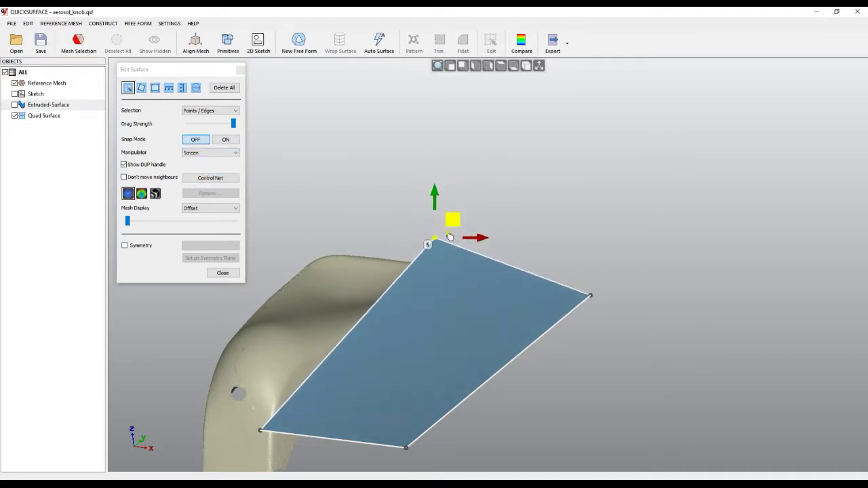
pyautogui.moveTo(421, 350); pyautogui.dragTo(454, 365, button='right')
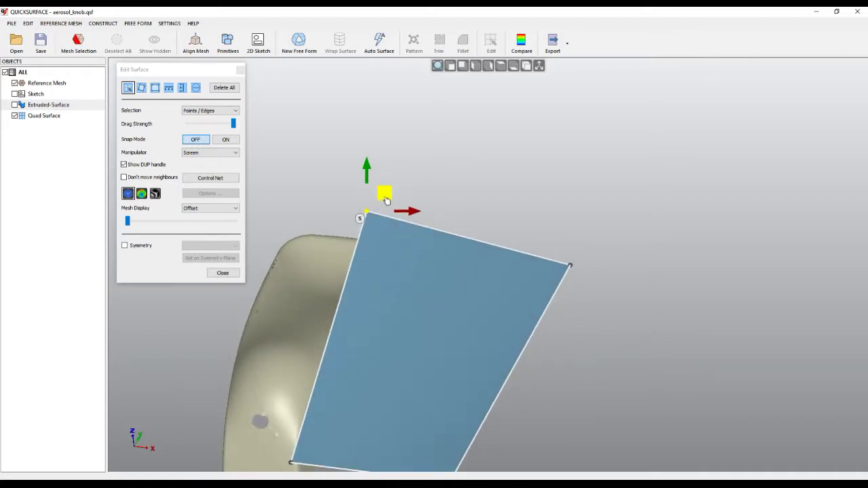
pyautogui.moveTo(385, 193); pyautogui.dragTo(414, 191)
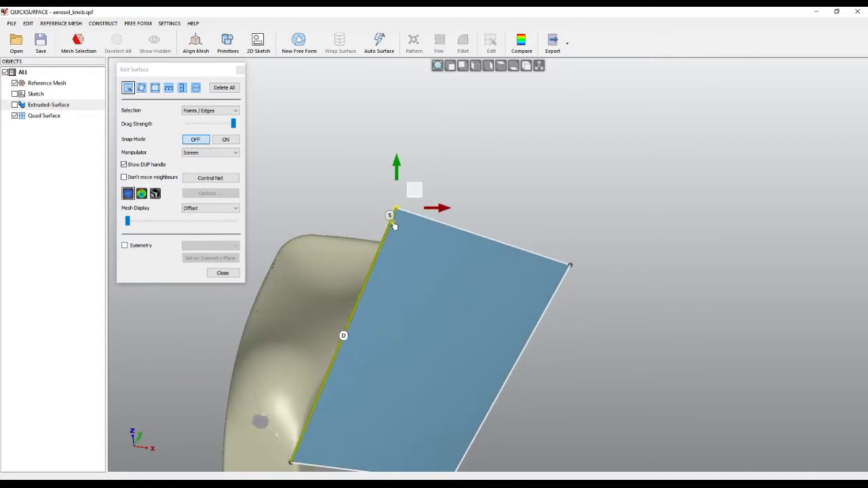
pyautogui.click(210, 153)
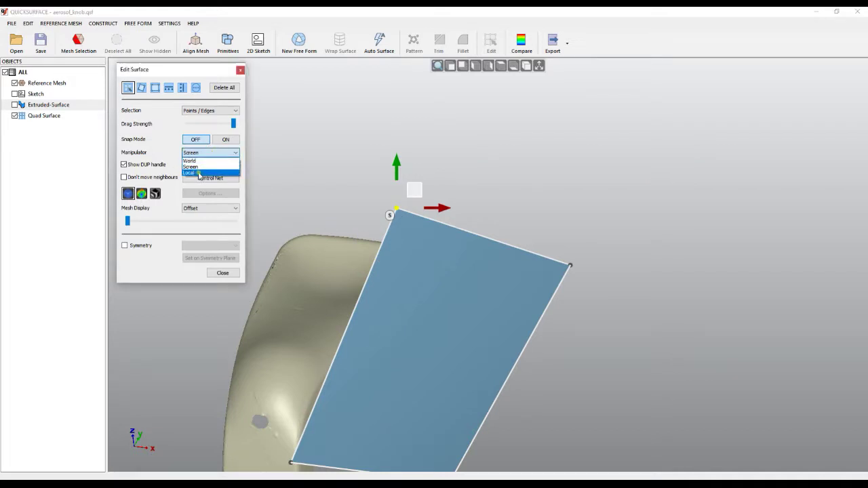
pyautogui.click(337, 170)
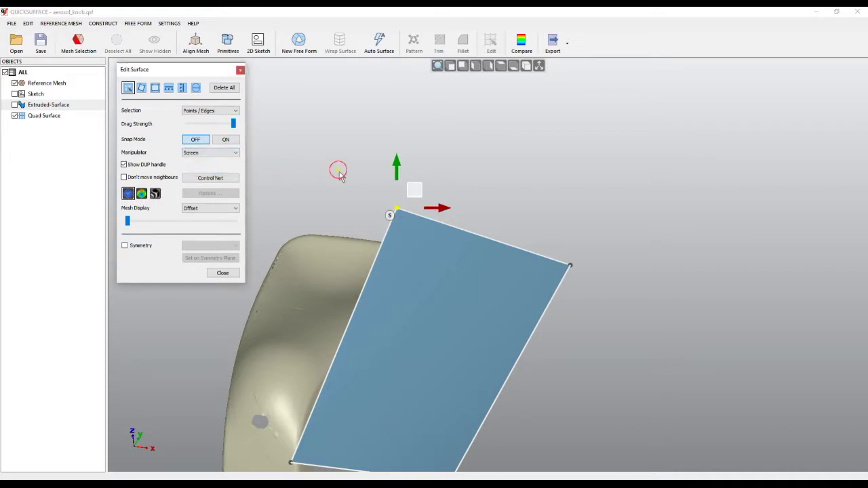
pyautogui.click(500, 66)
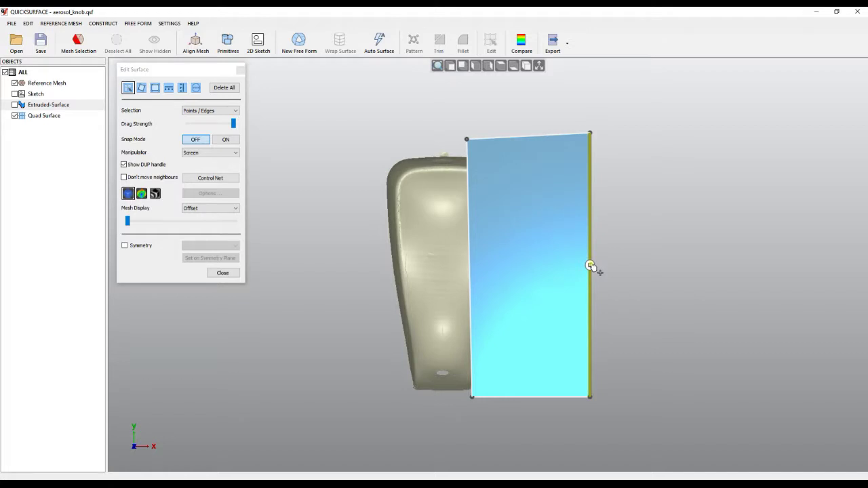
# Extrude a second face from the right edge, curve the bottom edge down and raise the top middle point
pyautogui.keyDown('shift'); pyautogui.moveTo(590, 266); pyautogui.dragTo(737, 272); pyautogui.keyUp('shift')
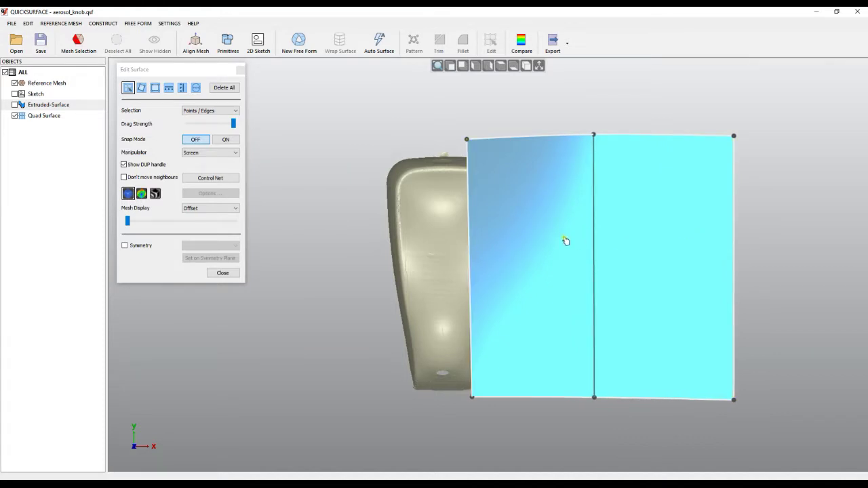
pyautogui.moveTo(519, 265); pyautogui.dragTo(635, 296, button='right')
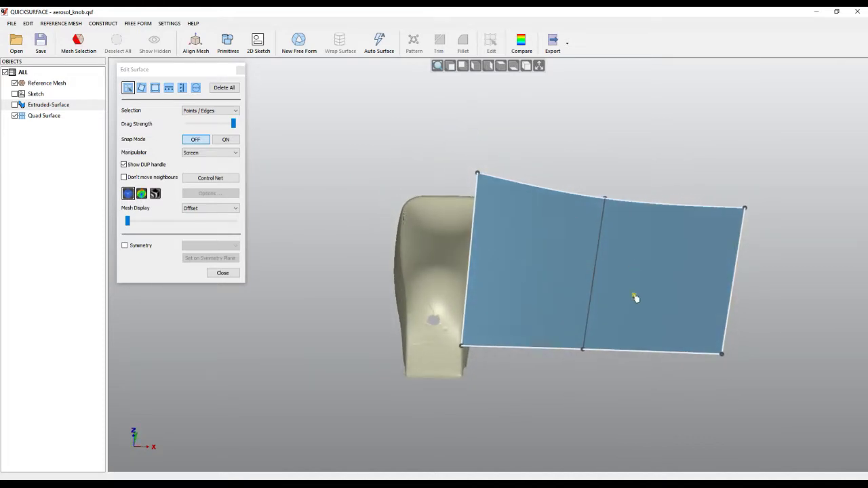
pyautogui.click(582, 351)
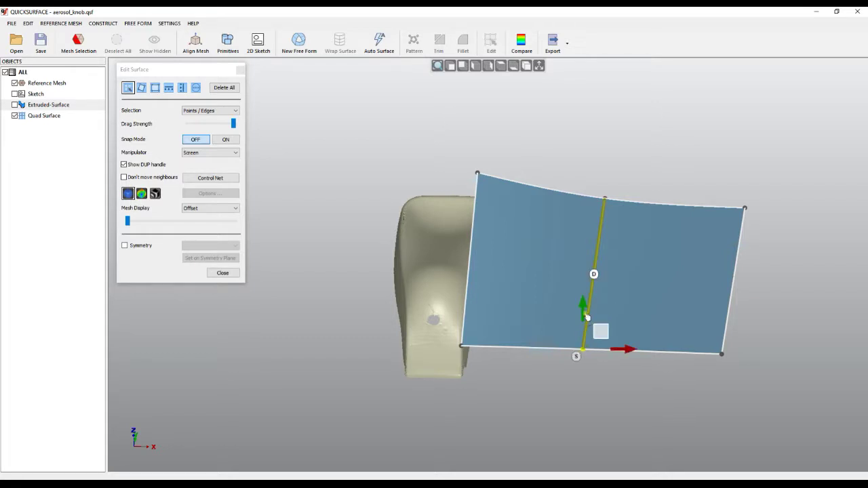
pyautogui.moveTo(584, 313); pyautogui.dragTo(582, 339)
pyautogui.moveTo(629, 292); pyautogui.dragTo(519, 320, button='right')
pyautogui.click(661, 226)
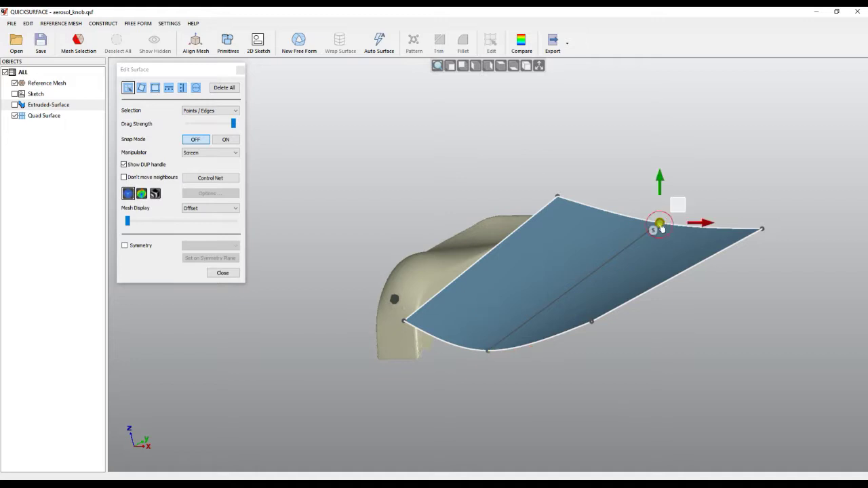
pyautogui.moveTo(659, 182); pyautogui.dragTo(659, 171)
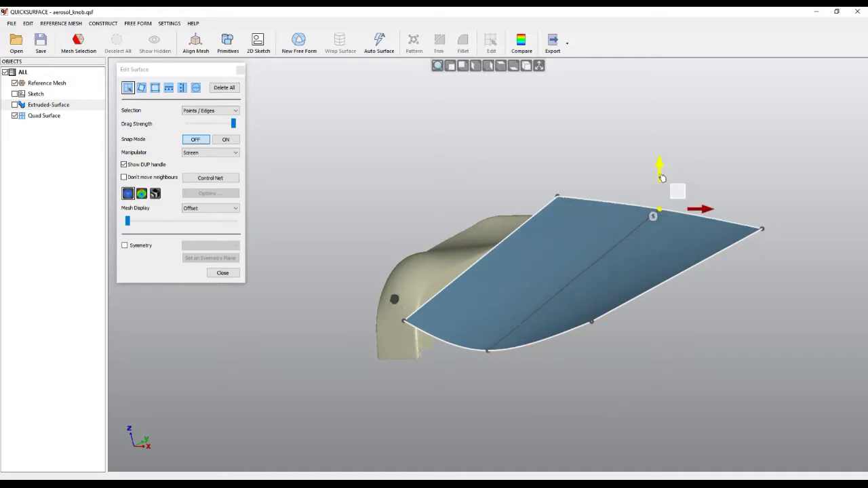
# Extrude a new row of faces up from the top edge, undoing a first irregular attempt
pyautogui.click(608, 209)
pyautogui.moveTo(608, 209); pyautogui.dragTo(647, 168)
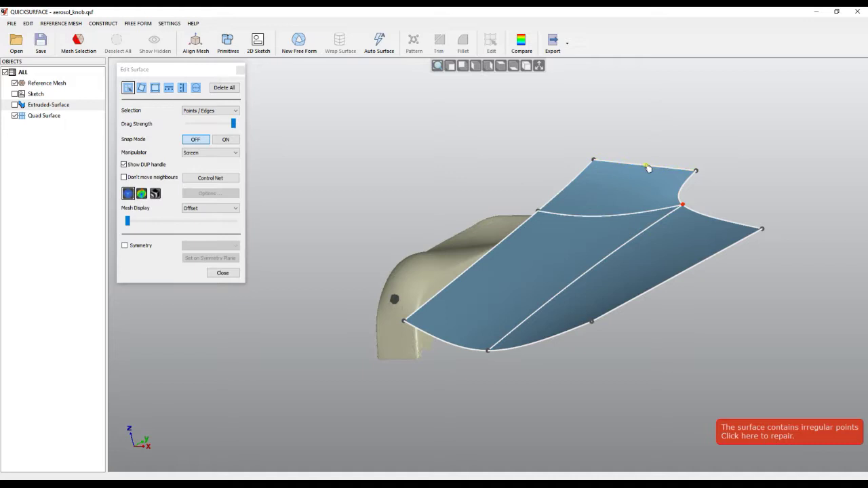
pyautogui.rightClick(483, 183)
pyautogui.click(508, 196)
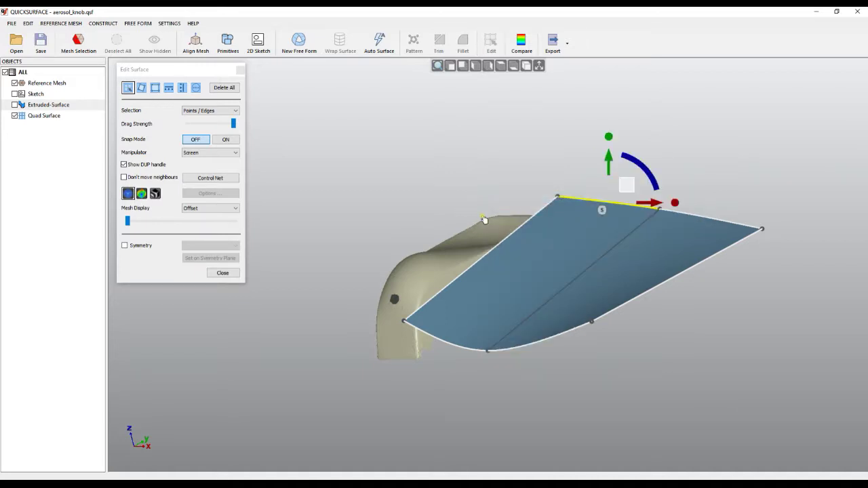
pyautogui.press('1')
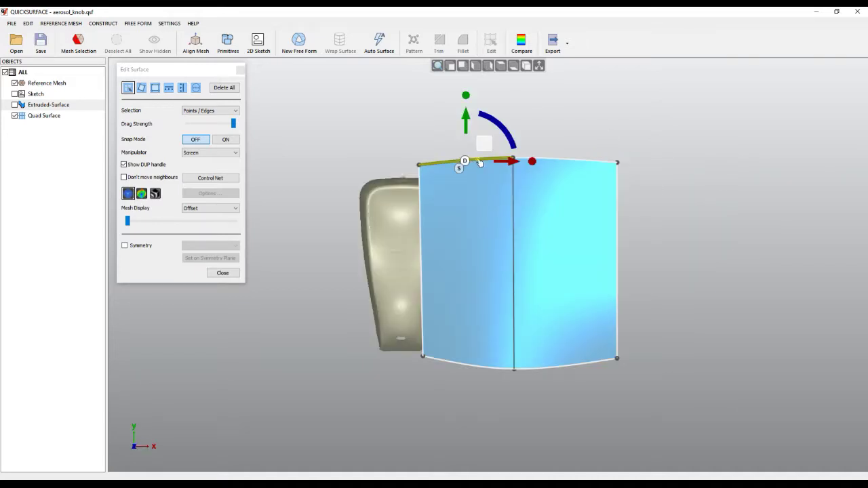
pyautogui.scroll(2, 489, 157)
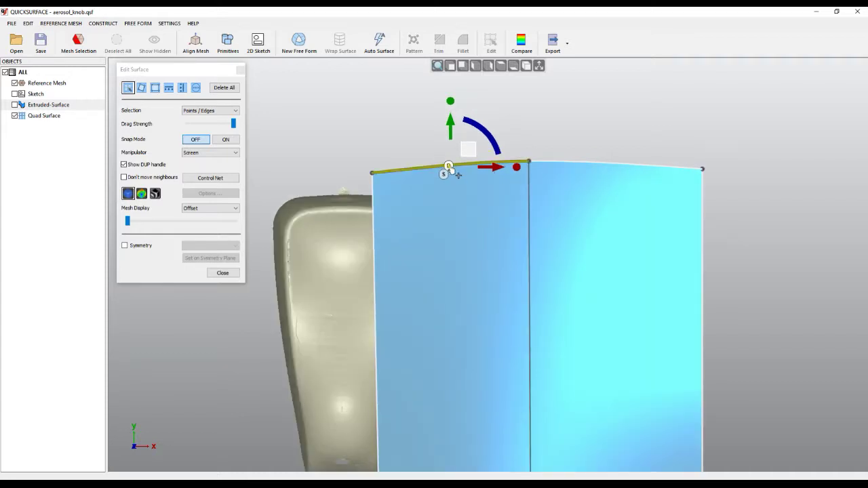
pyautogui.click(467, 168)
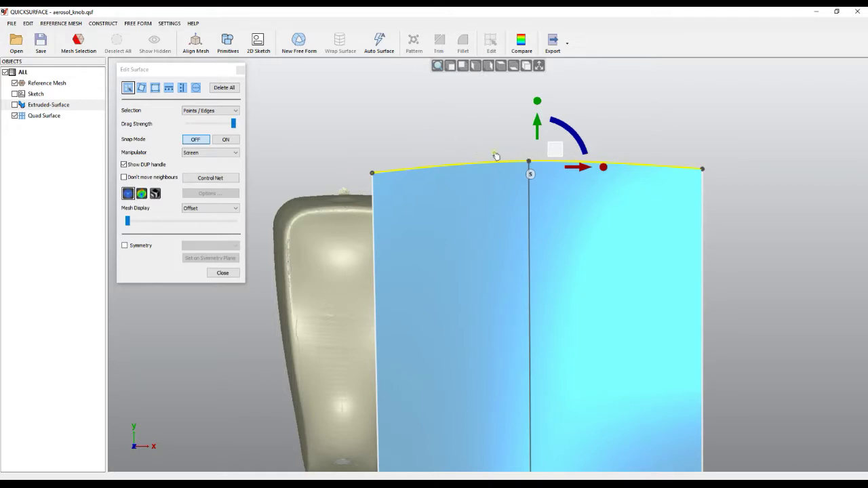
pyautogui.moveTo(449, 166); pyautogui.dragTo(455, 110)
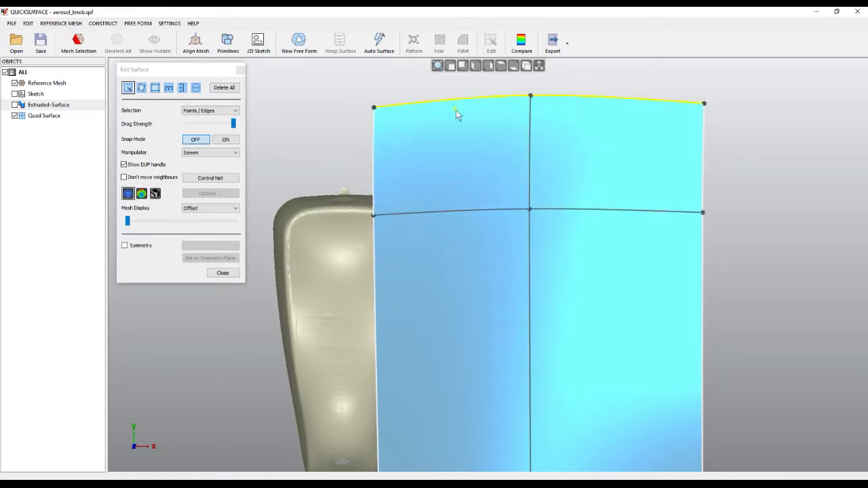
# Lower the middle row edge and check the surface in perspective
pyautogui.click(557, 211)
pyautogui.moveTo(538, 168); pyautogui.dragTo(518, 341)
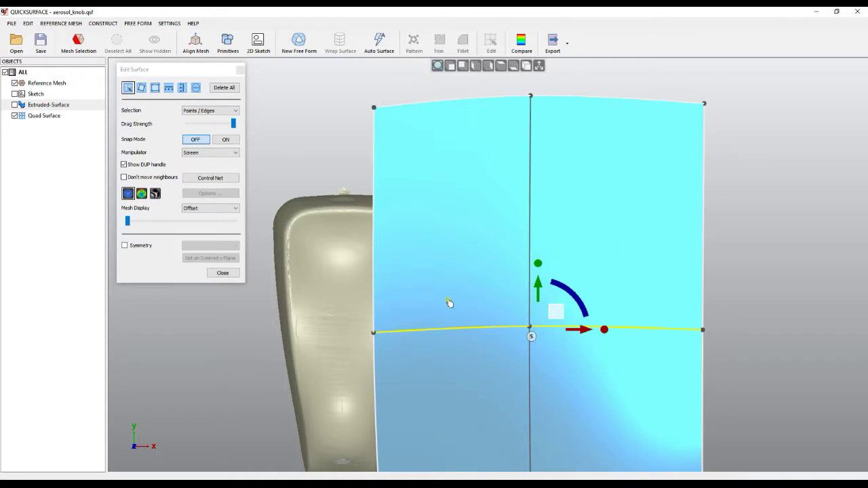
pyautogui.moveTo(449, 302); pyautogui.dragTo(434, 271, button='right')
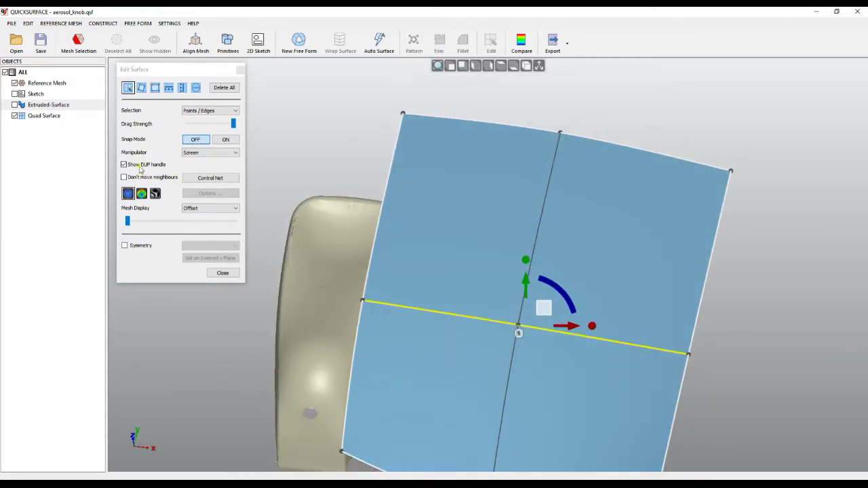
# Align the manipulator with world axes and stretch the middle edge slightly along X
pyautogui.click(211, 152)
pyautogui.click(197, 166)
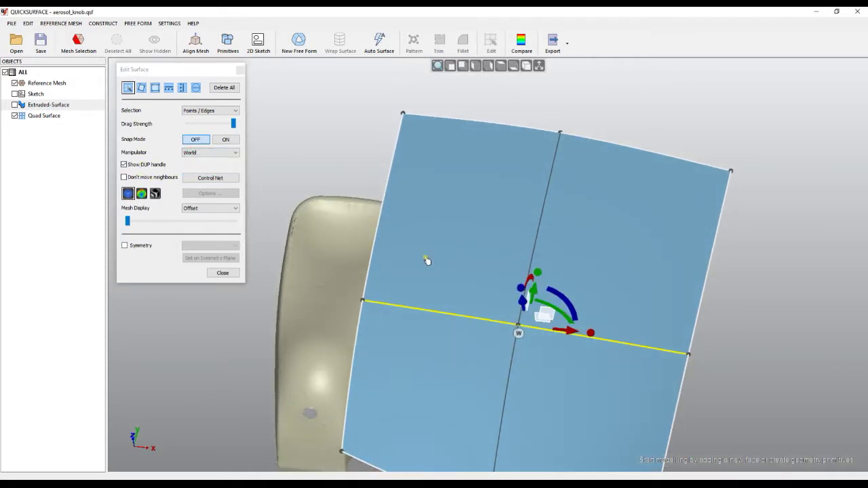
pyautogui.moveTo(426, 260)
pyautogui.mouseDown(button='right')
pyautogui.moveTo(416, 235)
pyautogui.moveTo(382, 218)
pyautogui.moveTo(382, 227)
pyautogui.mouseUp(button='right')
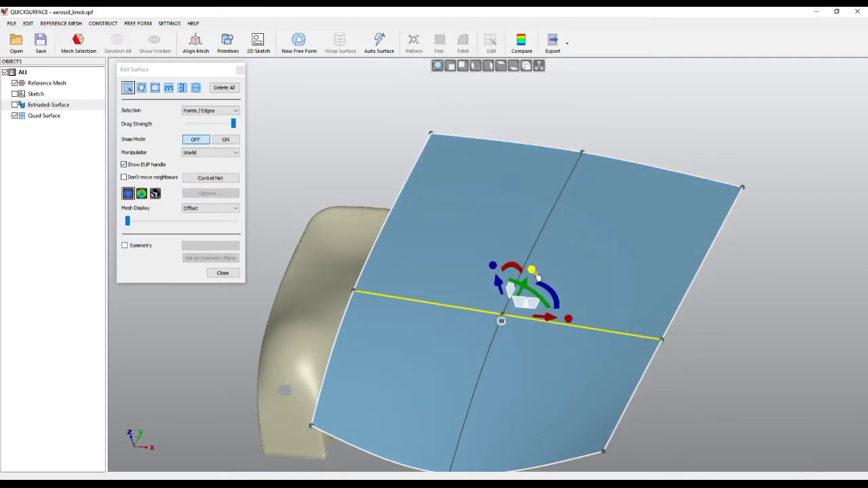
pyautogui.moveTo(569, 285); pyautogui.dragTo(552, 314, button='right')
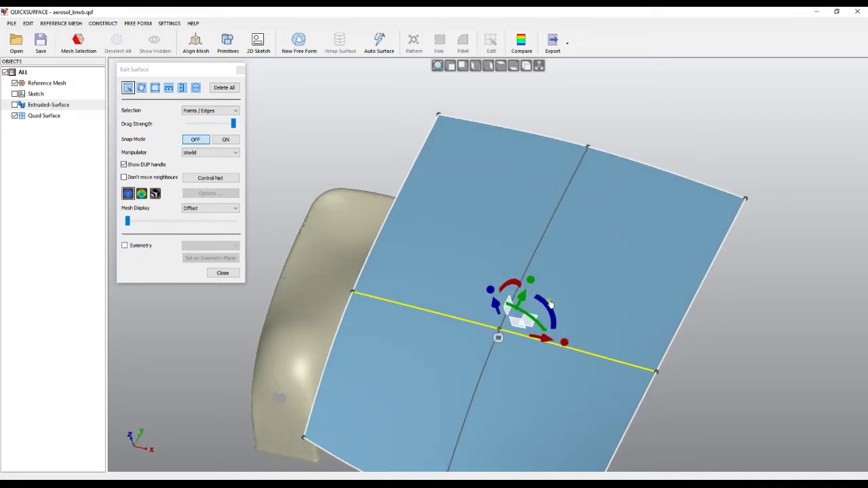
pyautogui.moveTo(549, 309)
pyautogui.mouseDown()
pyautogui.moveTo(549, 328)
pyautogui.moveTo(555, 318)
pyautogui.mouseUp()
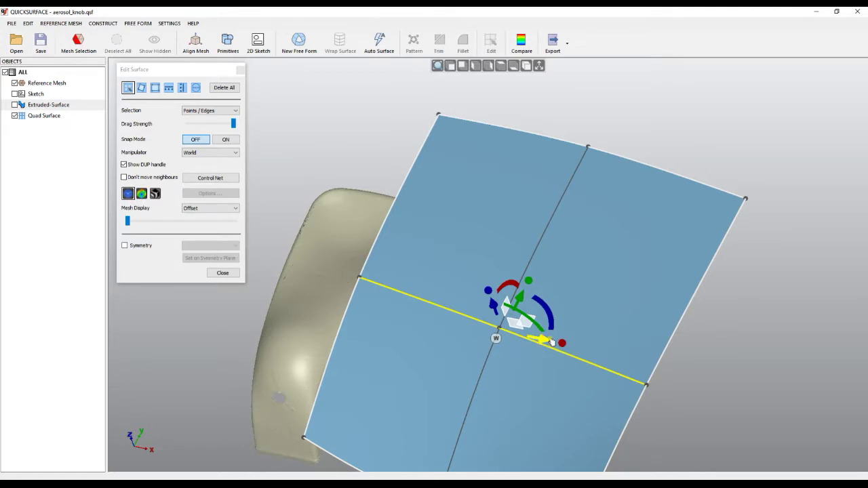
pyautogui.moveTo(563, 347); pyautogui.dragTo(568, 347)
pyautogui.scroll(-3, 466, 214)
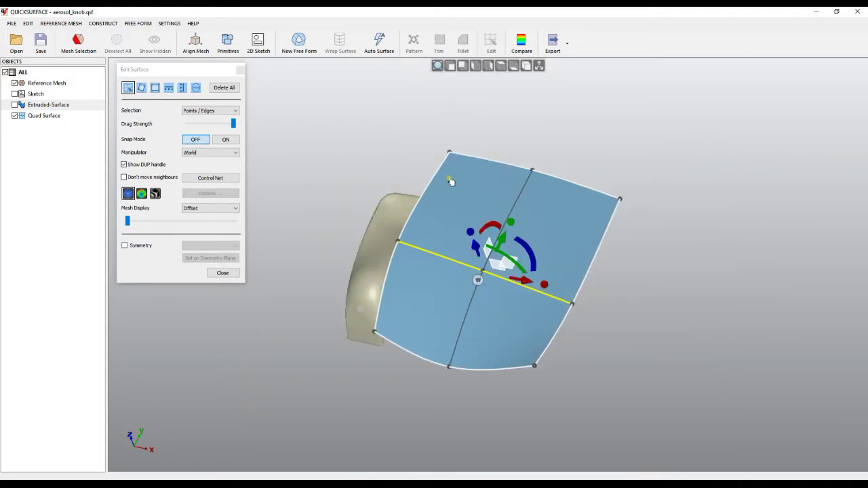
pyautogui.click(375, 131)
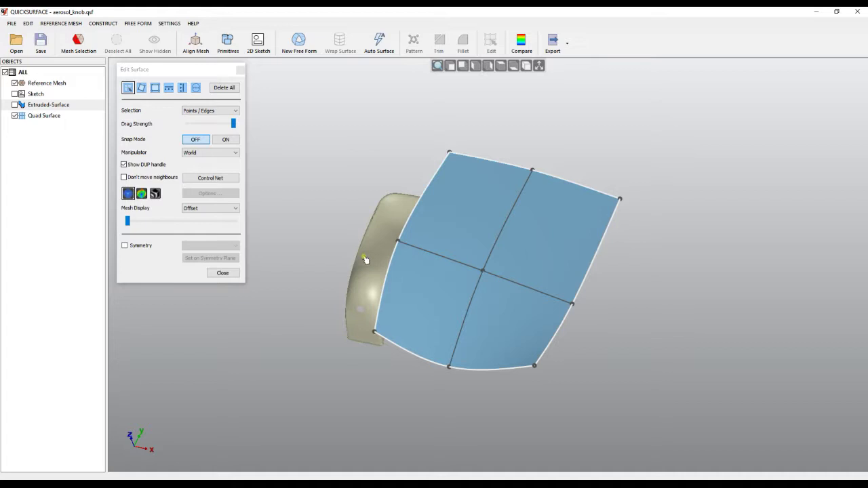
# In top view, select the top half's edges, pull them upward and scale slightly narrower
pyautogui.click(500, 66)
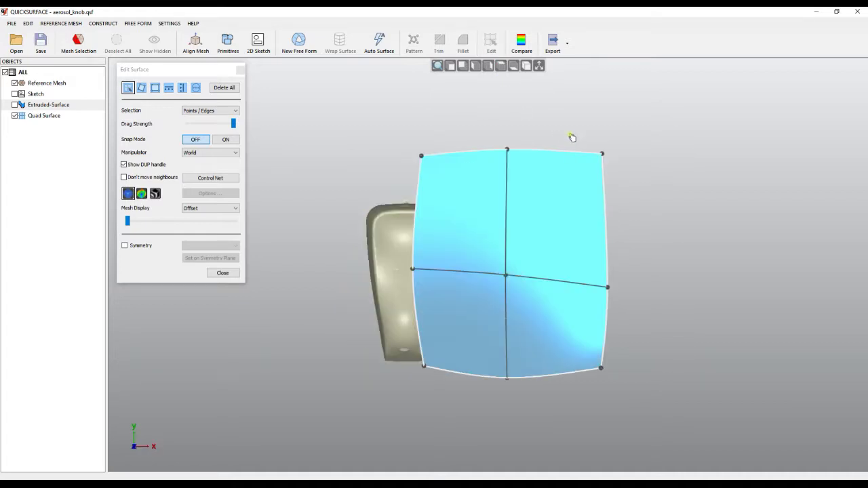
pyautogui.moveTo(328, 86); pyautogui.dragTo(664, 302)
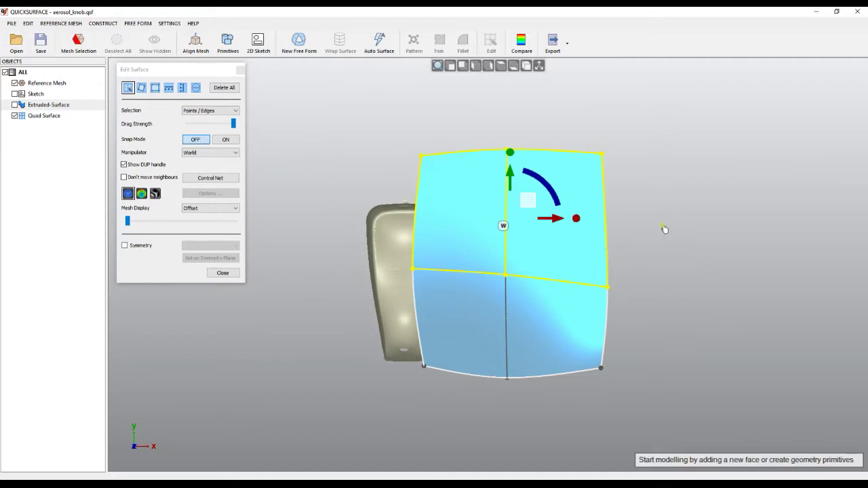
pyautogui.moveTo(515, 160)
pyautogui.mouseDown()
pyautogui.moveTo(511, 125)
pyautogui.moveTo(512, 153)
pyautogui.mouseUp()
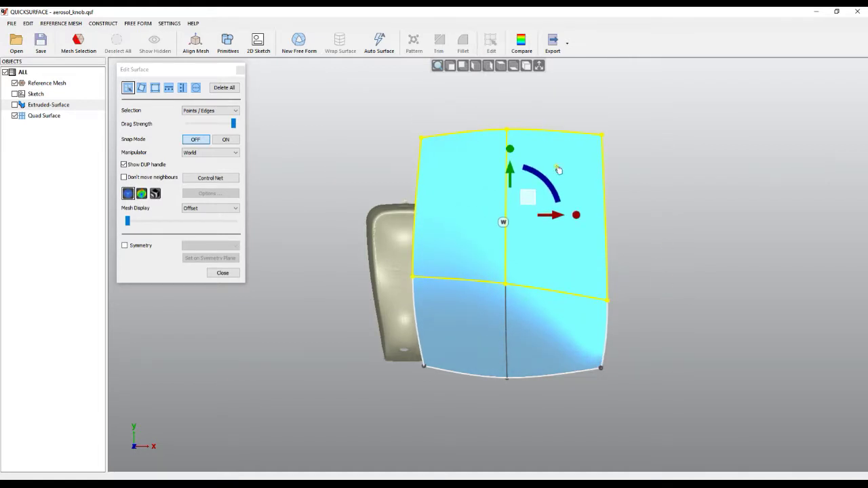
pyautogui.moveTo(576, 218)
pyautogui.mouseDown()
pyautogui.moveTo(595, 217)
pyautogui.moveTo(577, 218)
pyautogui.mouseUp()
# Clear the selection and select the entire top boundary edge
pyautogui.click(640, 220)
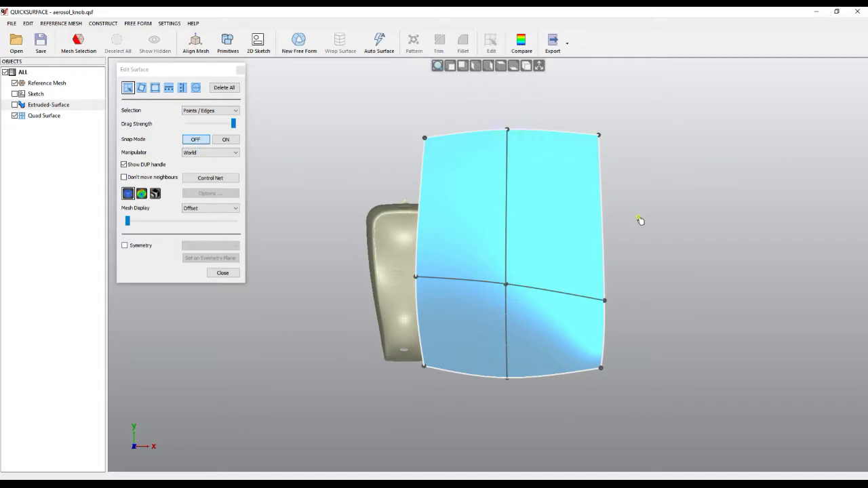
pyautogui.scroll(4, 550, 112)
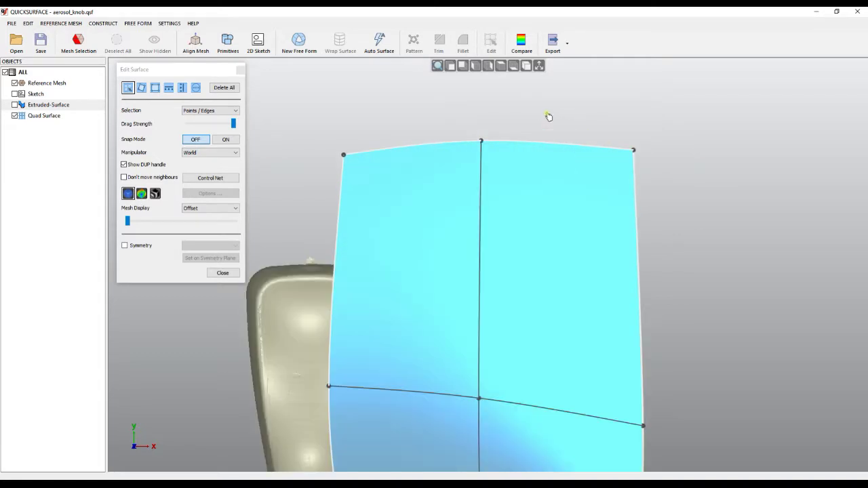
pyautogui.click(541, 166)
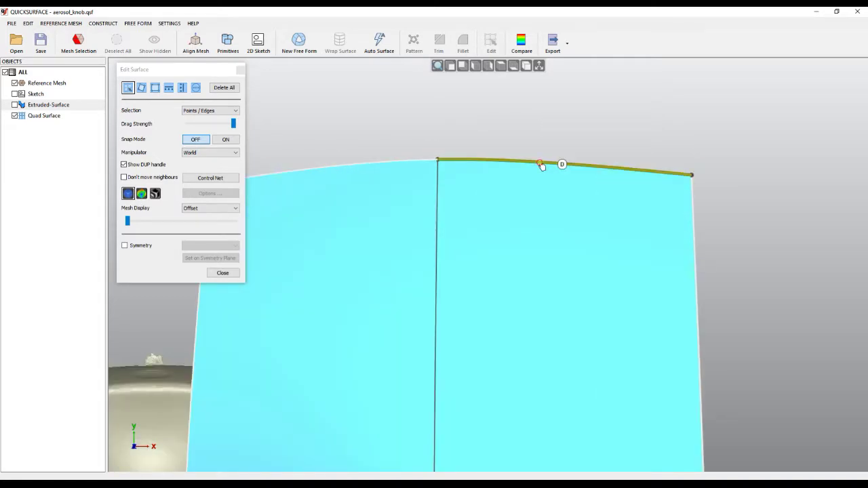
pyautogui.doubleClick(541, 166)
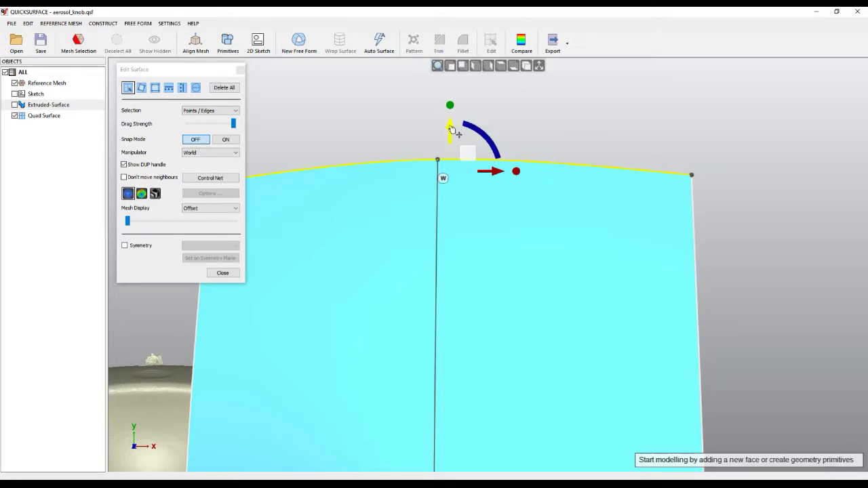
# Extrude the top edge upward three times into new rows, then orbit to view in 3D
pyautogui.moveTo(450, 129); pyautogui.dragTo(451, 97)
pyautogui.scroll(-5, 461, 195)
pyautogui.moveTo(461, 139); pyautogui.dragTo(461, 102)
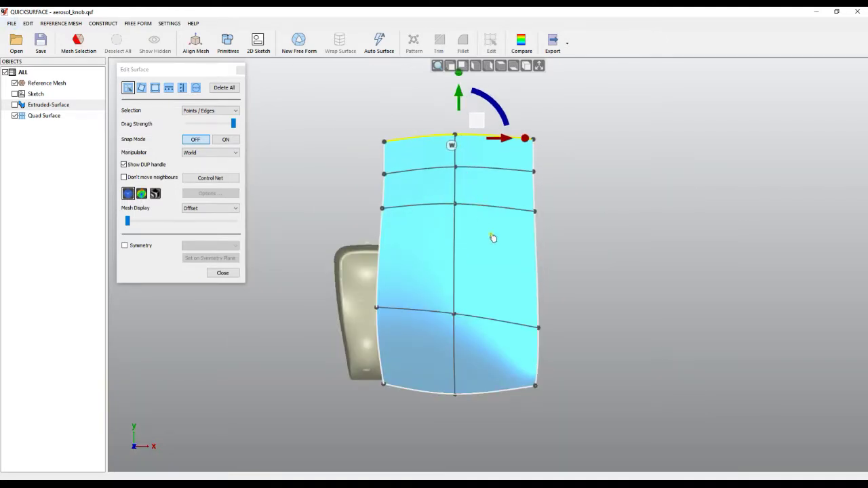
pyautogui.moveTo(496, 254); pyautogui.dragTo(498, 316, button='middle')
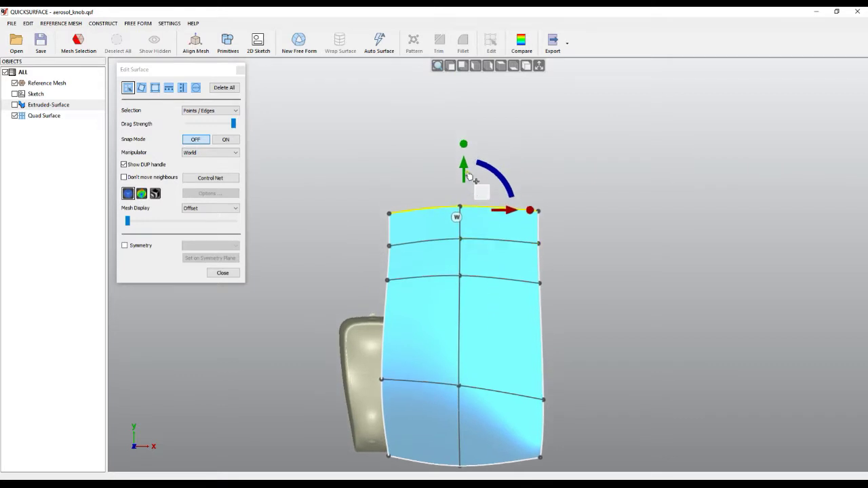
pyautogui.moveTo(464, 167); pyautogui.dragTo(465, 108)
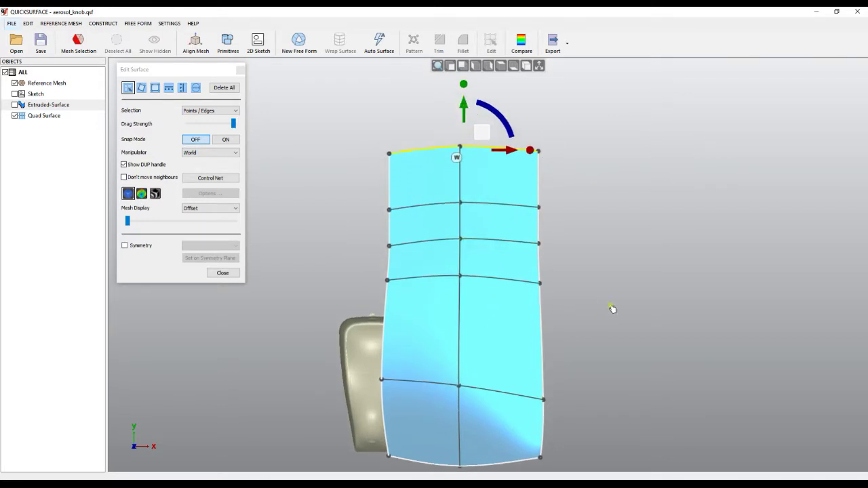
pyautogui.moveTo(592, 310); pyautogui.dragTo(630, 184, button='right')
pyautogui.moveTo(587, 445)
pyautogui.mouseDown(button='right')
pyautogui.moveTo(503, 431)
pyautogui.moveTo(500, 403)
pyautogui.moveTo(480, 391)
pyautogui.moveTo(511, 400)
pyautogui.mouseUp(button='right')
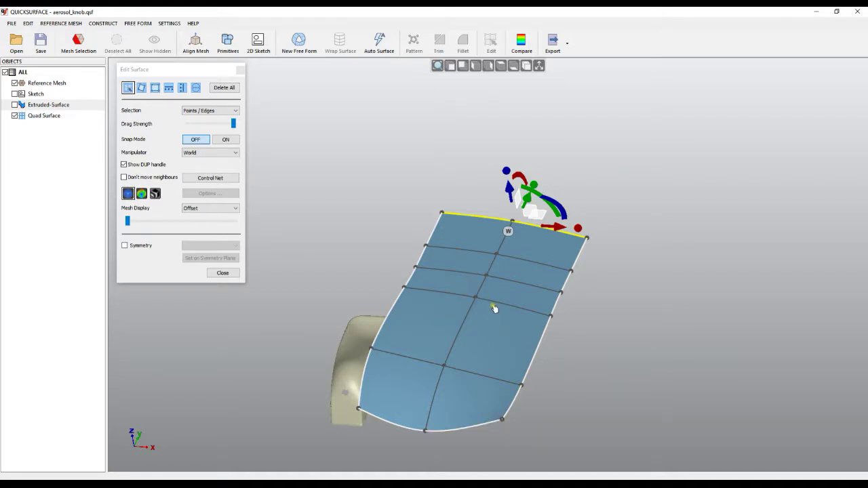
# Move two interior control points to bulge and raise the surface
pyautogui.scroll(2, 495, 306)
pyautogui.click(465, 295)
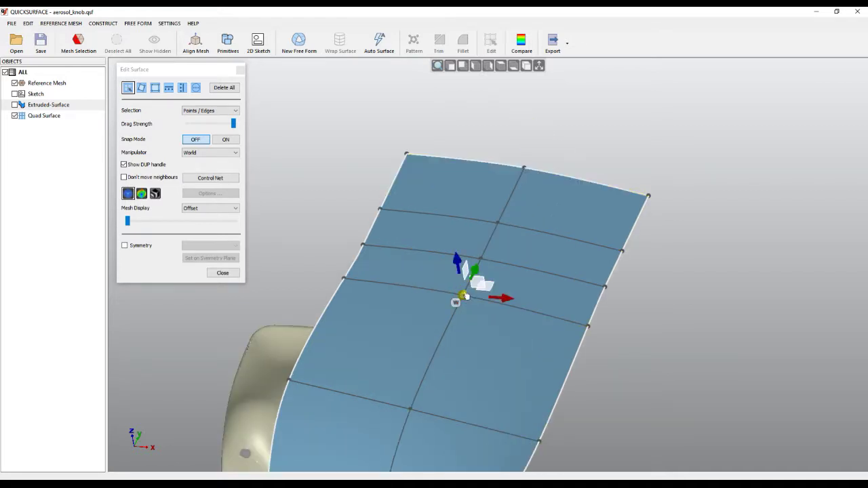
pyautogui.moveTo(456, 264); pyautogui.dragTo(472, 284)
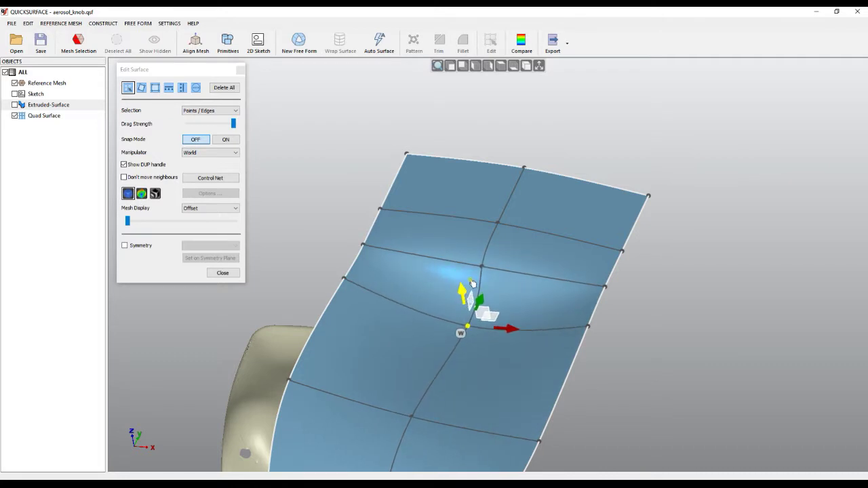
pyautogui.click(497, 222)
pyautogui.moveTo(495, 188); pyautogui.dragTo(492, 170)
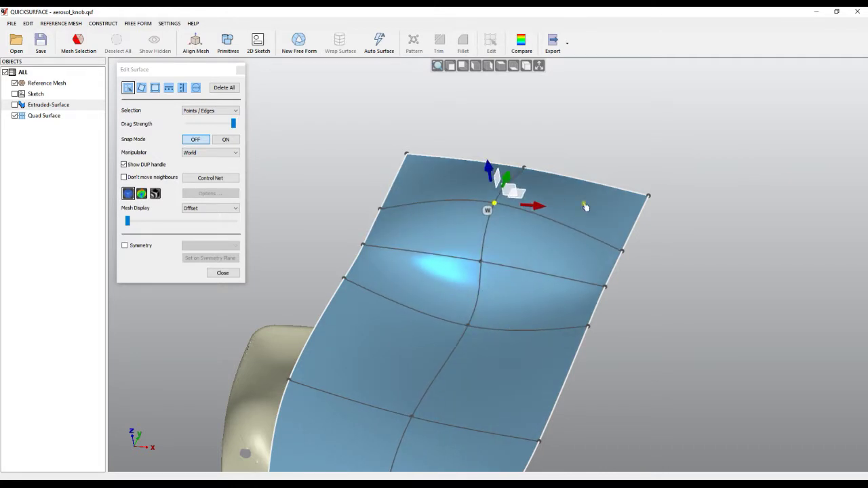
# Set Selection to Point / Edge / Face and pull the top-right face up, then deselect it
pyautogui.click(211, 110)
pyautogui.click(206, 141)
pyautogui.click(567, 202)
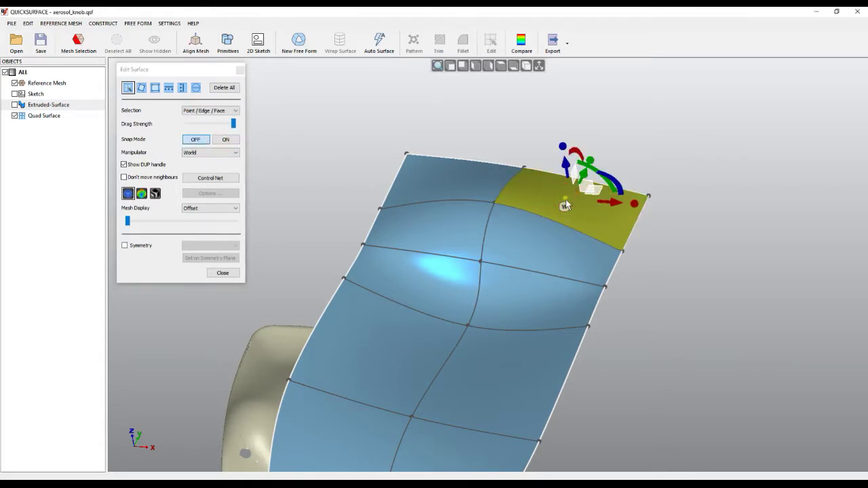
pyautogui.moveTo(570, 167); pyautogui.dragTo(576, 148)
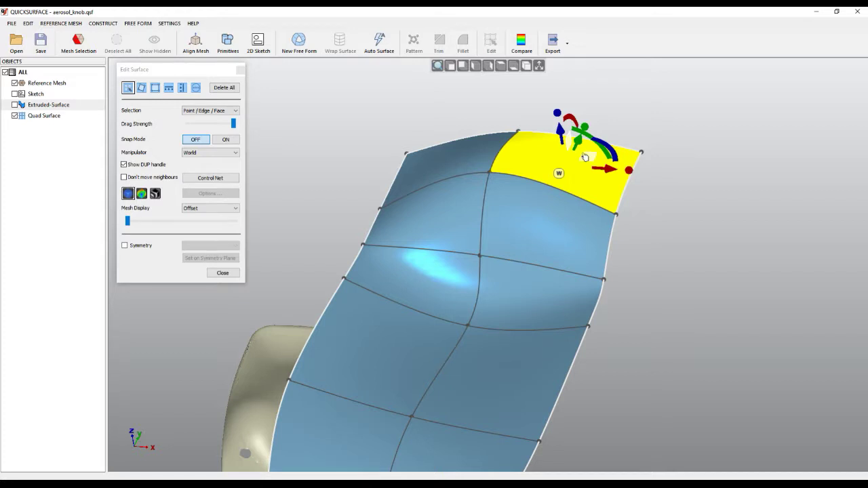
pyautogui.moveTo(457, 300); pyautogui.dragTo(689, 301, button='right')
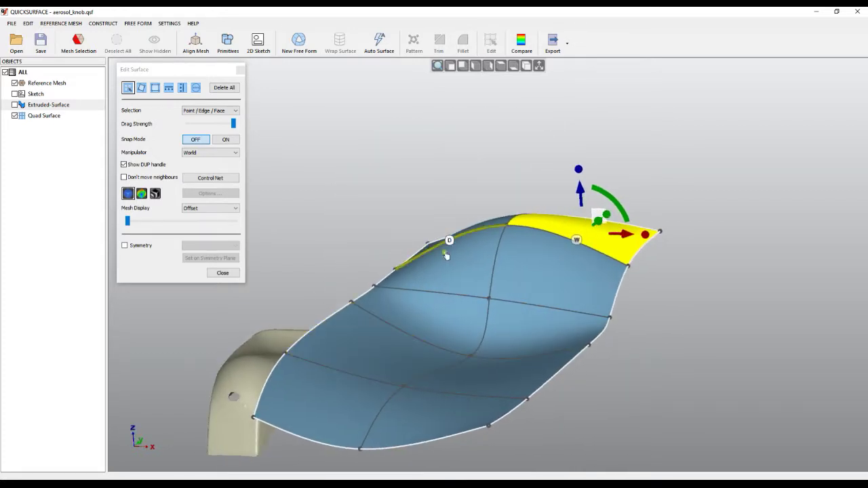
pyautogui.scroll(3, 644, 336)
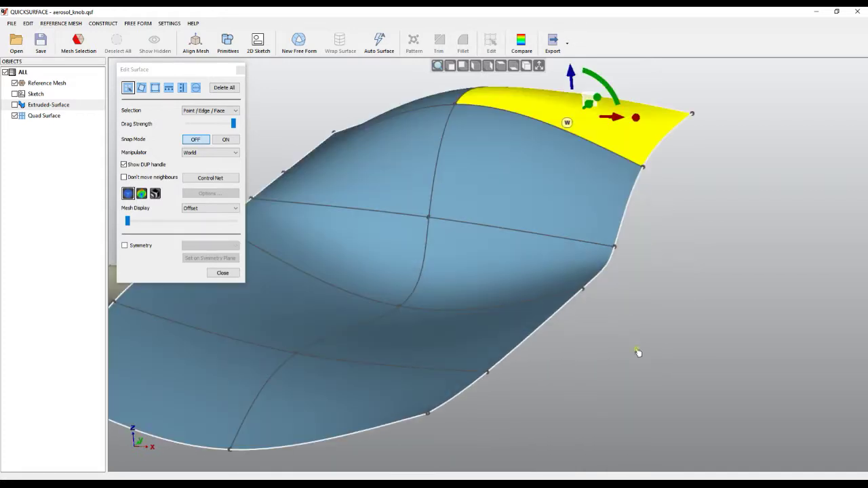
pyautogui.scroll(-2, 615, 336)
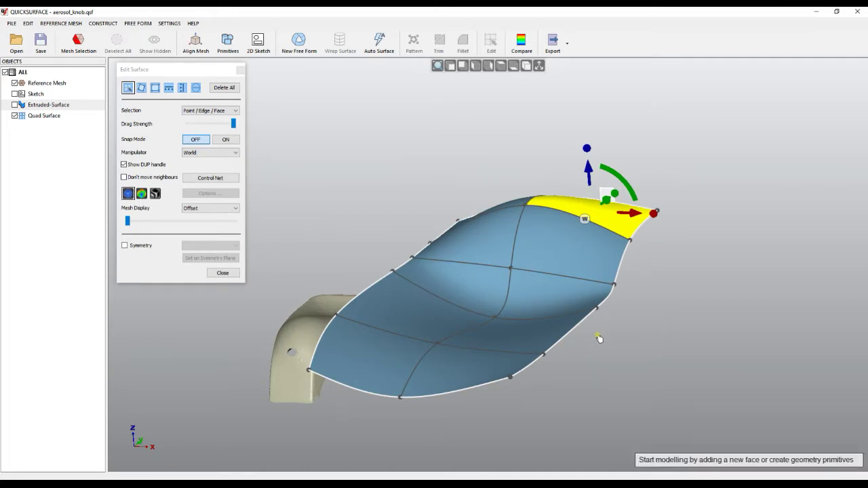
pyautogui.click(603, 339)
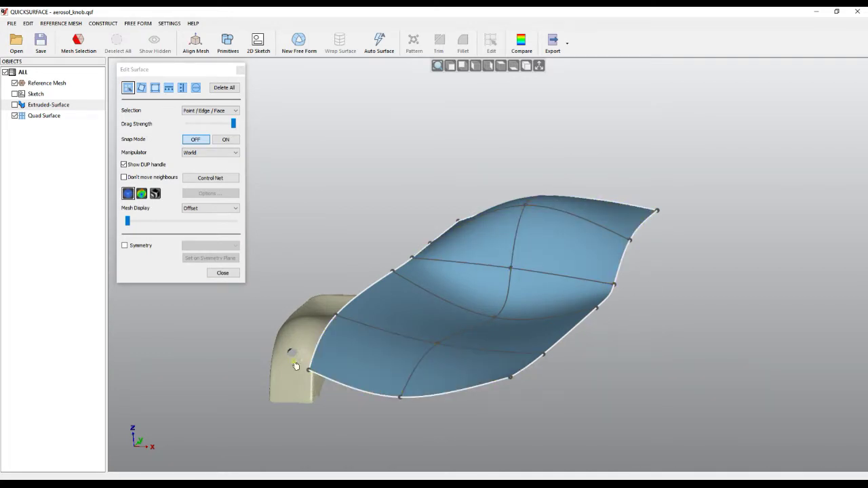
# Show the control net and raise a control point to lift the upper corner
pyautogui.click(214, 180)
pyautogui.moveTo(320, 232); pyautogui.dragTo(412, 385, button='right')
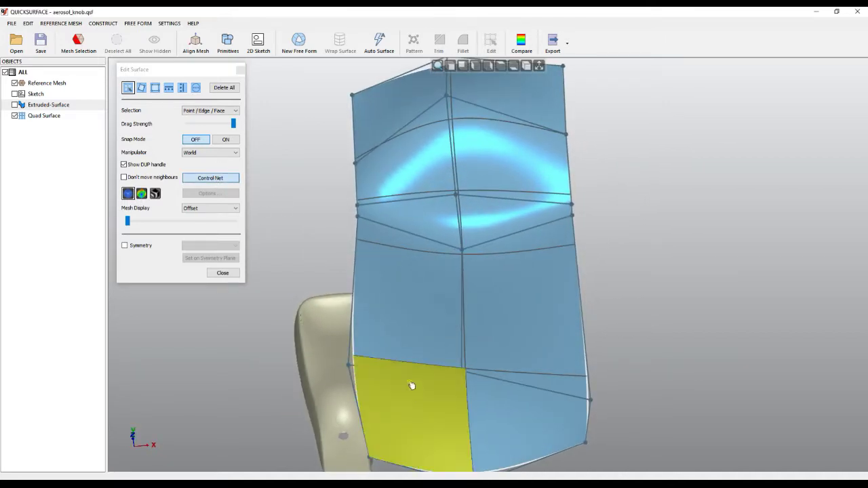
pyautogui.click(357, 218)
pyautogui.moveTo(357, 219); pyautogui.dragTo(306, 197, button='right')
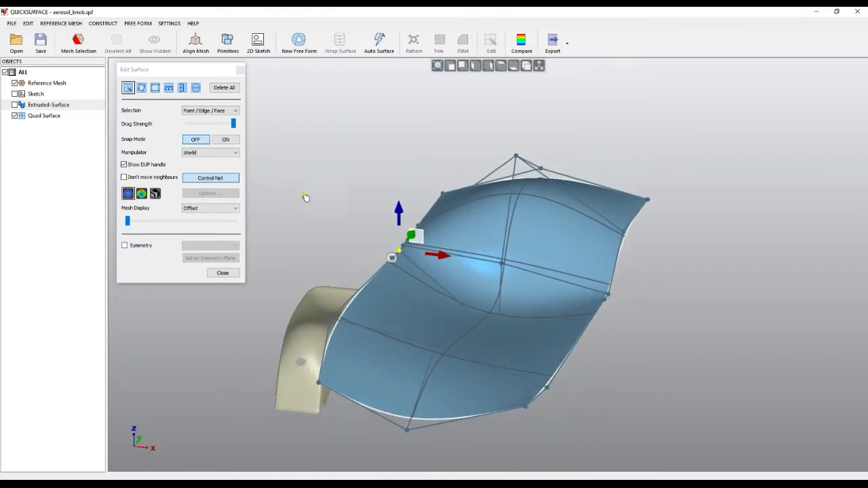
pyautogui.moveTo(398, 212); pyautogui.dragTo(396, 144)
pyautogui.moveTo(355, 333); pyautogui.dragTo(716, 441, button='right')
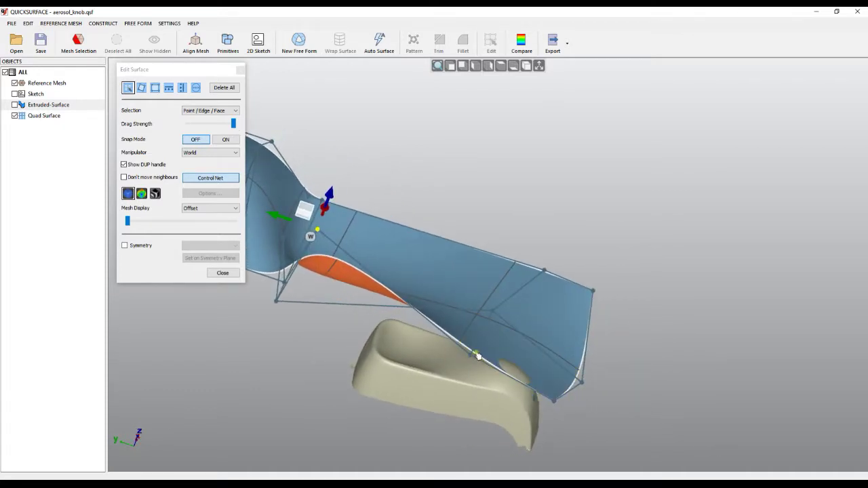
# Adjust lower edge points to smooth the fold, hiding the control net
pyautogui.scroll(4, 321, 320)
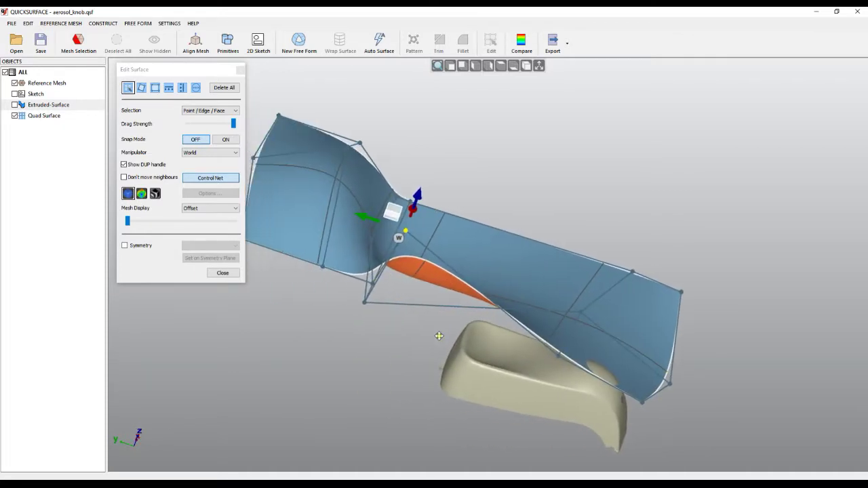
pyautogui.moveTo(403, 259); pyautogui.dragTo(360, 264)
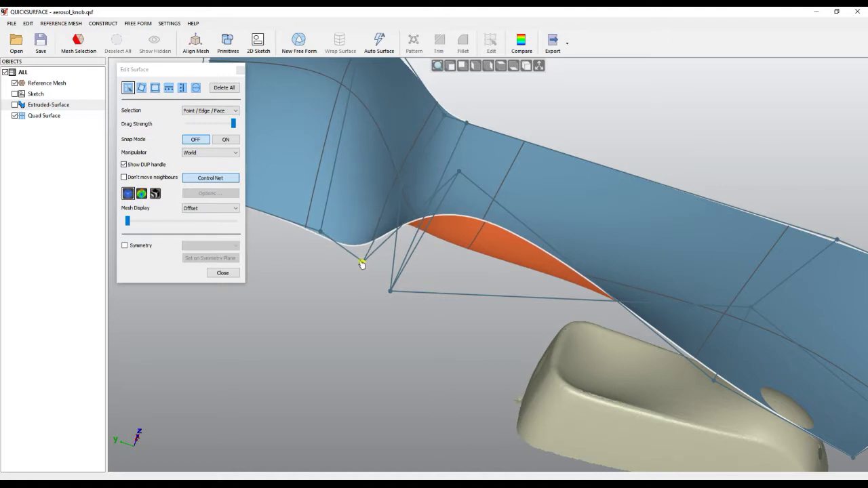
pyautogui.moveTo(301, 223); pyautogui.dragTo(281, 215)
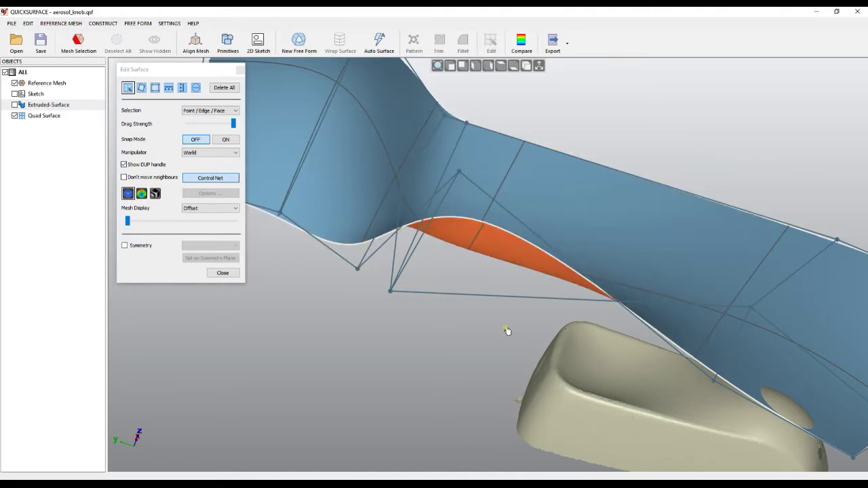
pyautogui.click(216, 179)
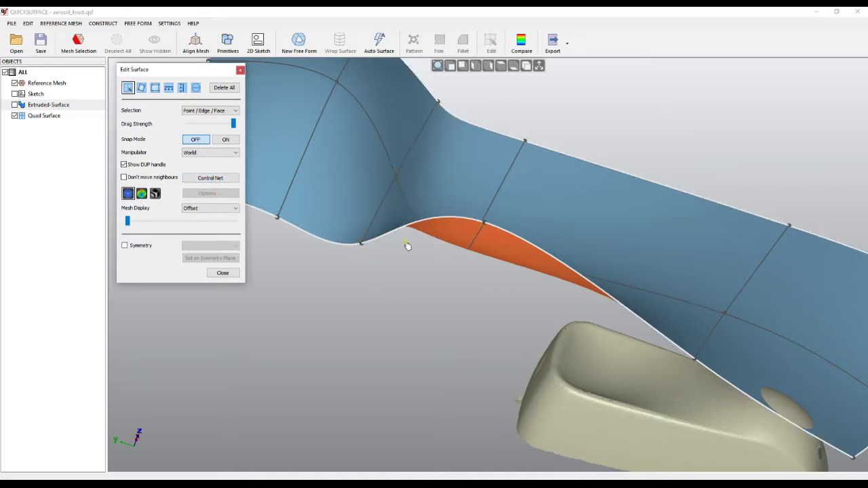
pyautogui.moveTo(482, 223); pyautogui.dragTo(460, 278)
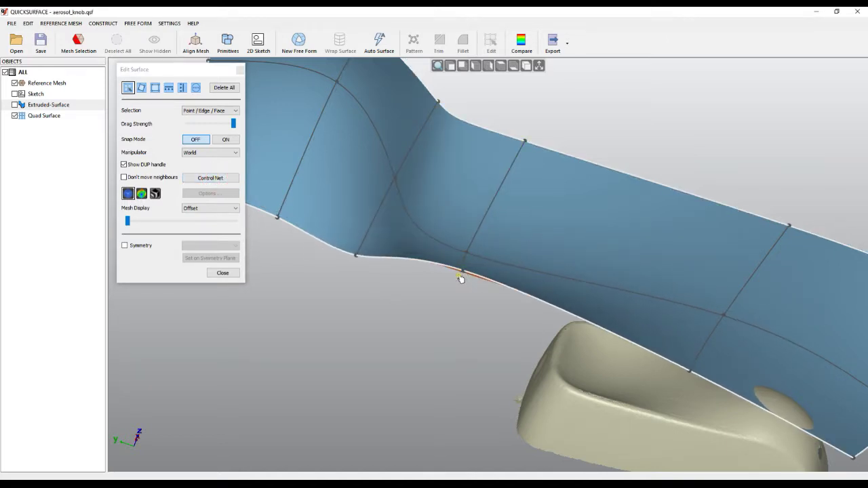
pyautogui.scroll(-3, 460, 279)
pyautogui.moveTo(457, 301); pyautogui.dragTo(416, 313, button='right')
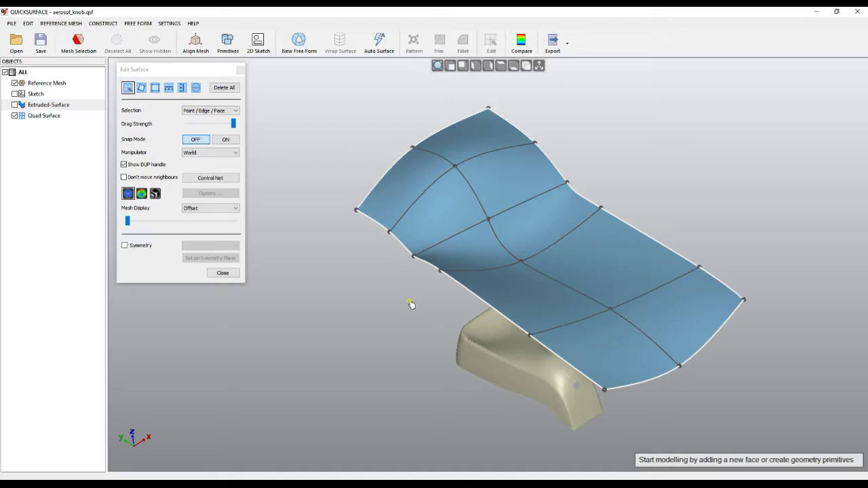
# In top view, extrude the right edge into a new column and pull an inner point down-left
pyautogui.click(501, 66)
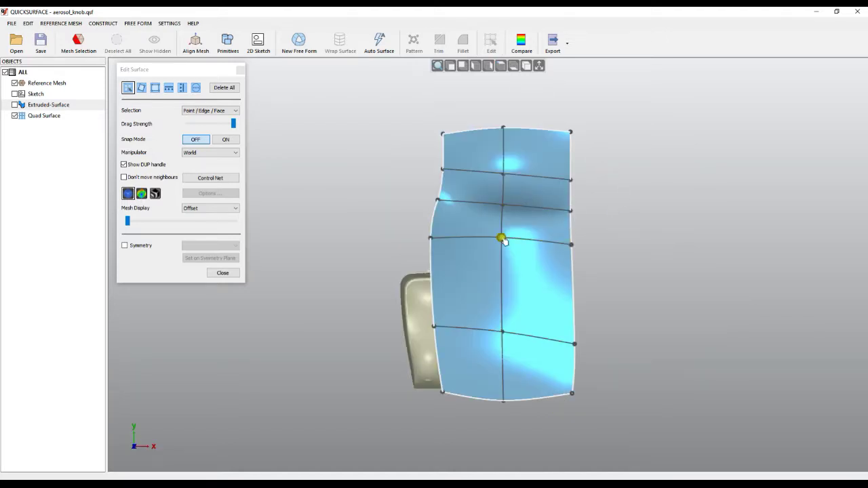
pyautogui.click(572, 268)
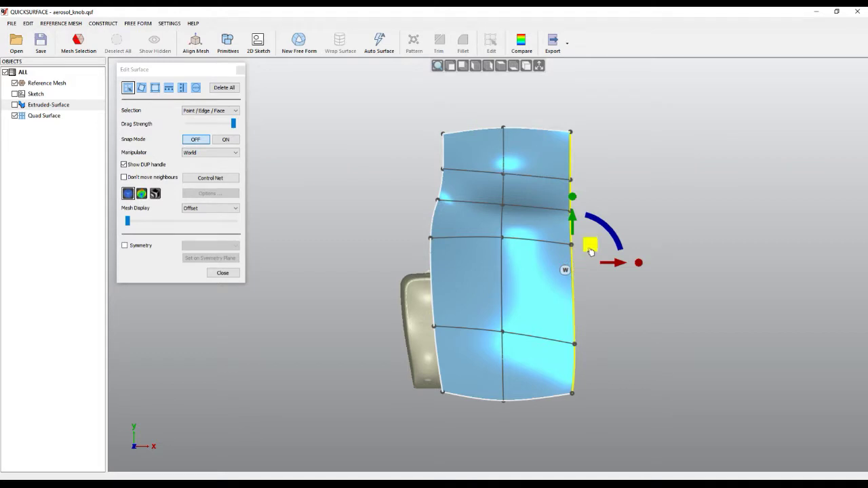
pyautogui.moveTo(590, 251); pyautogui.dragTo(737, 246)
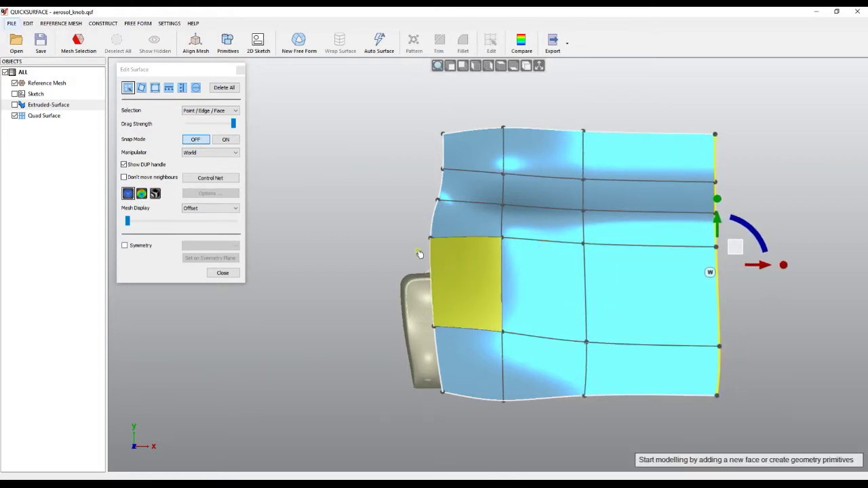
pyautogui.click(812, 340)
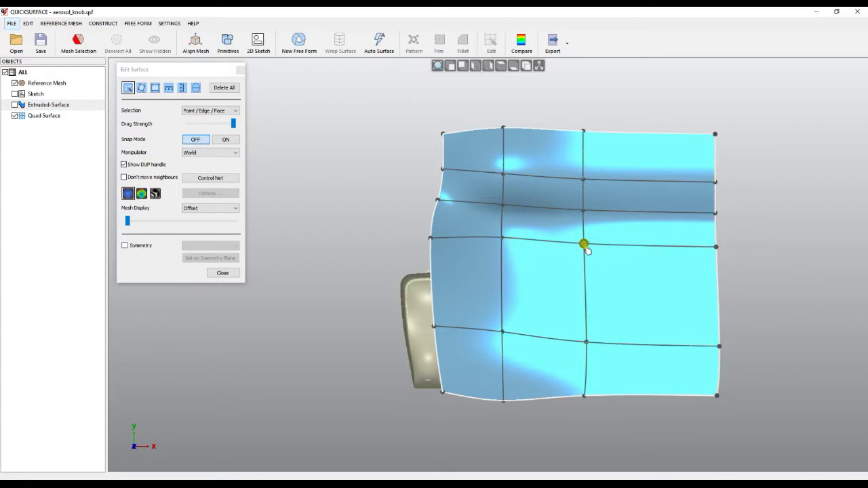
pyautogui.moveTo(583, 245); pyautogui.dragTo(576, 267)
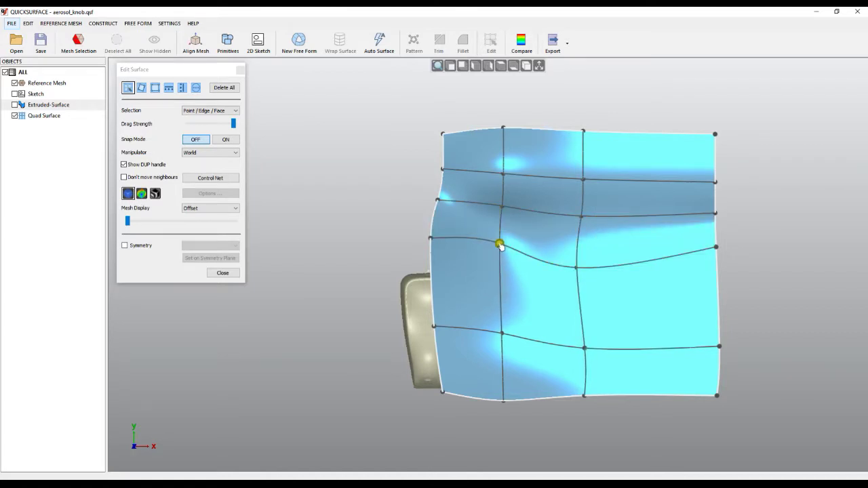
# Reshape interior grid vertices with 'Don't move neighbours' on, raising the middle vertex slightly
pyautogui.moveTo(580, 274); pyautogui.dragTo(597, 280)
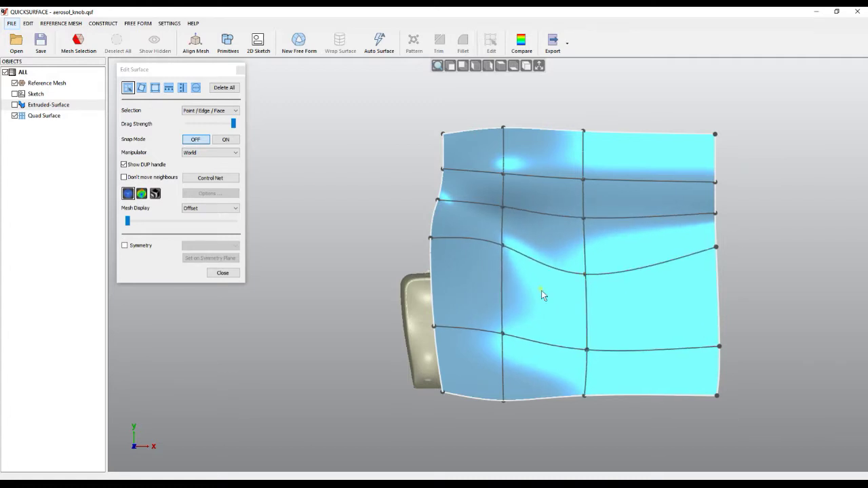
pyautogui.click(124, 178)
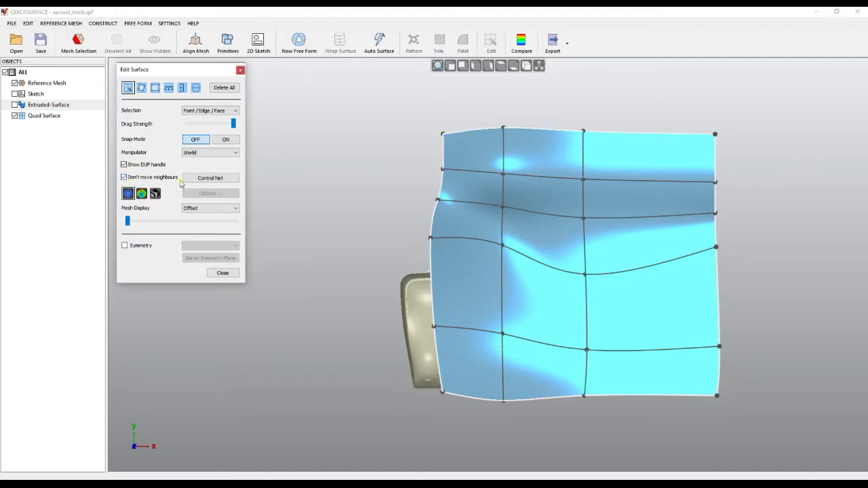
pyautogui.moveTo(584, 274); pyautogui.dragTo(590, 255)
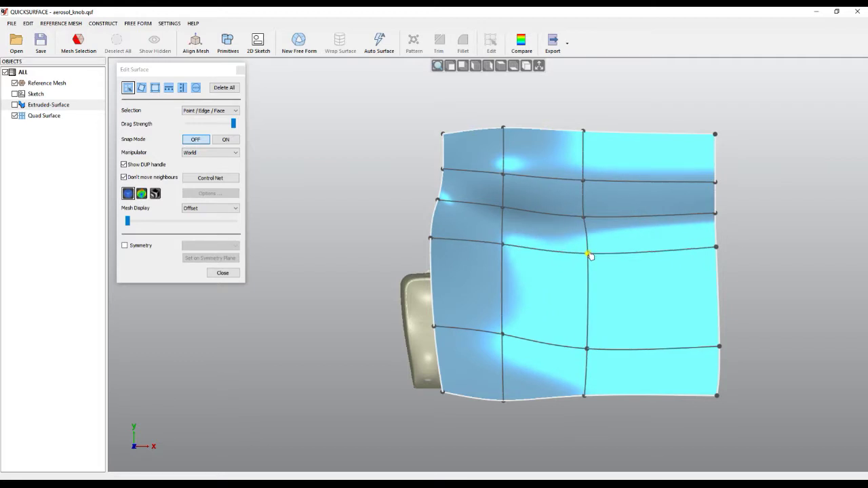
pyautogui.click(435, 239)
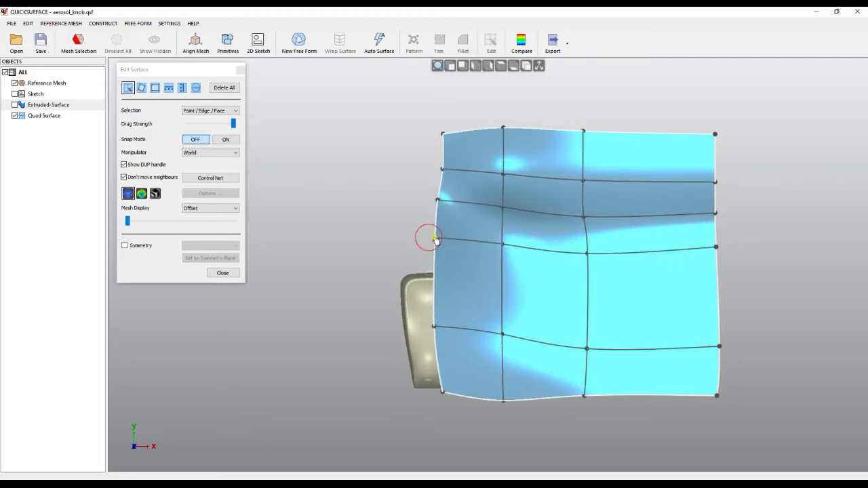
pyautogui.moveTo(396, 353); pyautogui.dragTo(373, 158, button='right')
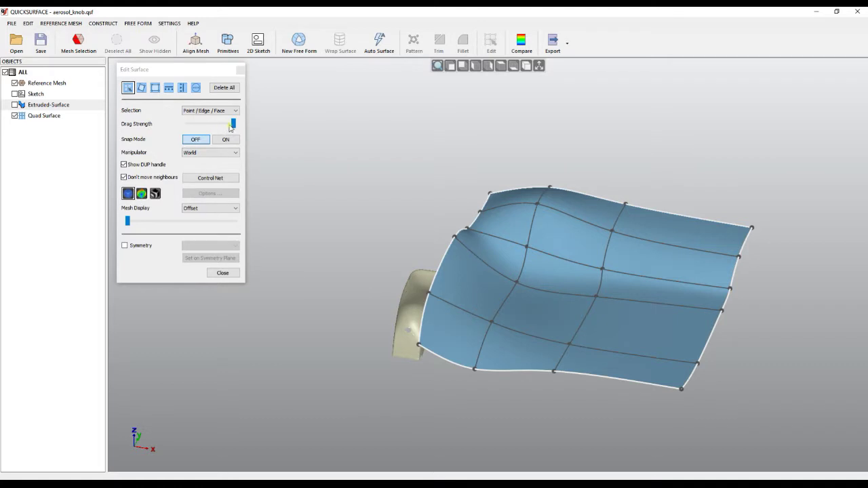
# Restrict selection to Points / Edges and select the control point on the top curve
pyautogui.scroll(5, 512, 170)
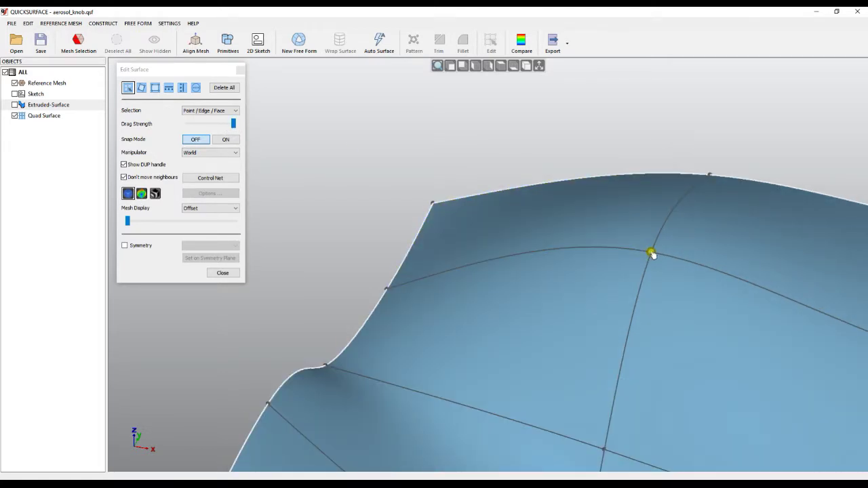
pyautogui.click(210, 110)
pyautogui.click(222, 119)
pyautogui.click(651, 254)
pyautogui.moveTo(652, 216)
pyautogui.mouseDown()
pyautogui.moveTo(652, 266)
pyautogui.moveTo(652, 182)
pyautogui.moveTo(652, 212)
pyautogui.mouseUp()
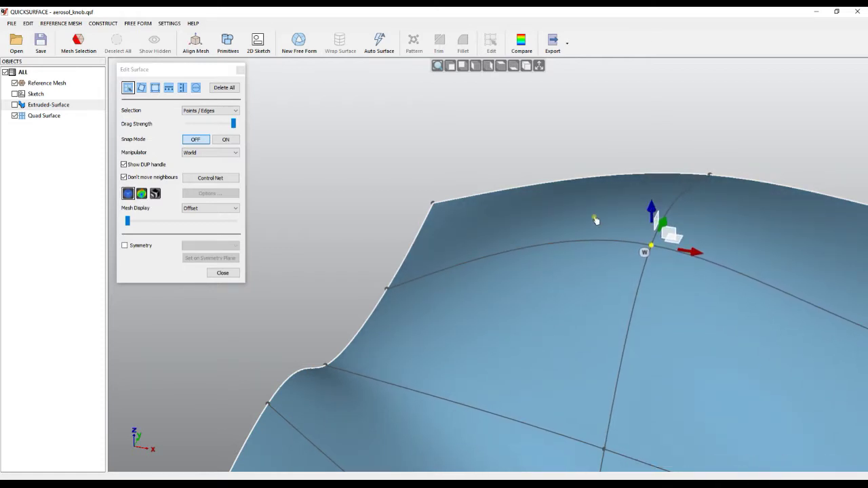
# Lower Drag Strength to its minimum and finely nudge the top control point into a small bump
pyautogui.moveTo(234, 124); pyautogui.dragTo(187, 124)
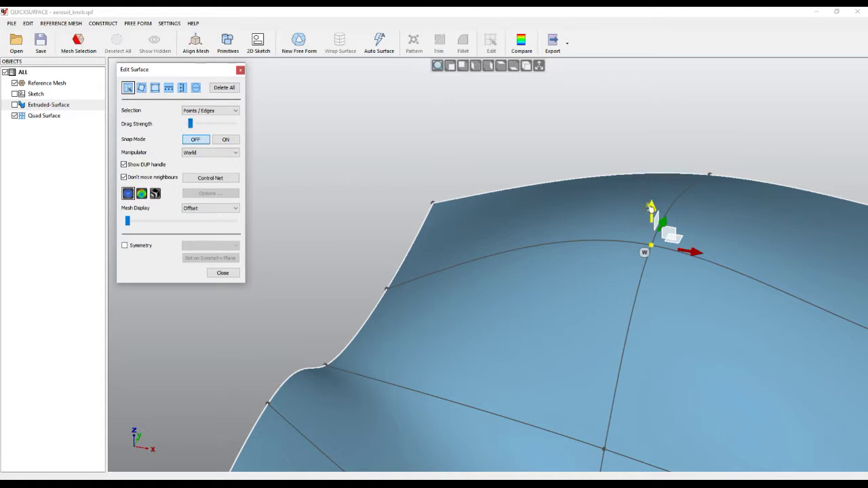
pyautogui.moveTo(652, 213); pyautogui.dragTo(652, 157)
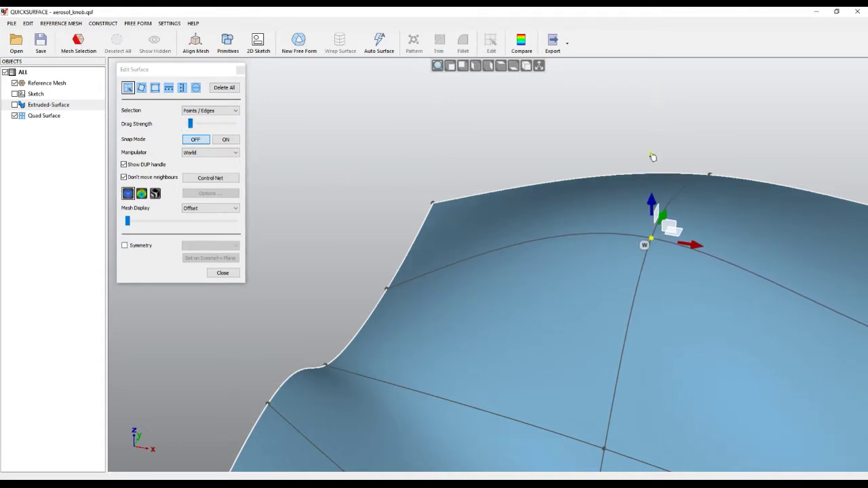
pyautogui.moveTo(652, 202); pyautogui.dragTo(668, 358)
pyautogui.click(187, 125)
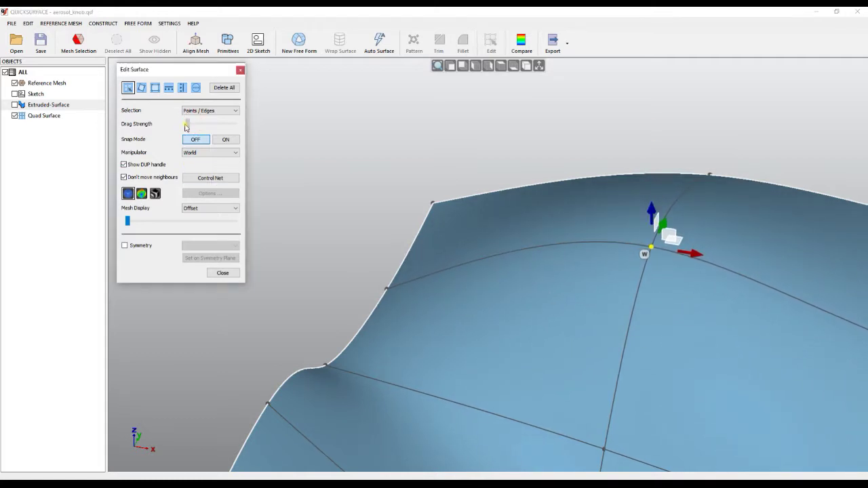
pyautogui.click(652, 214)
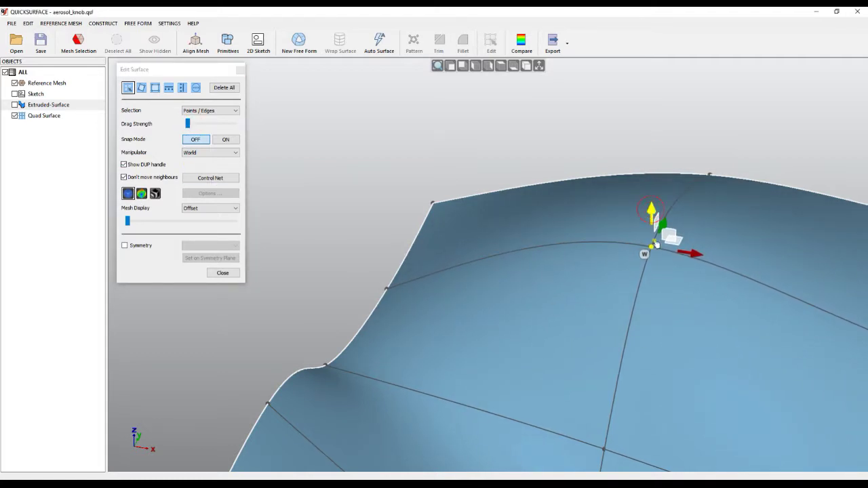
pyautogui.click(189, 125)
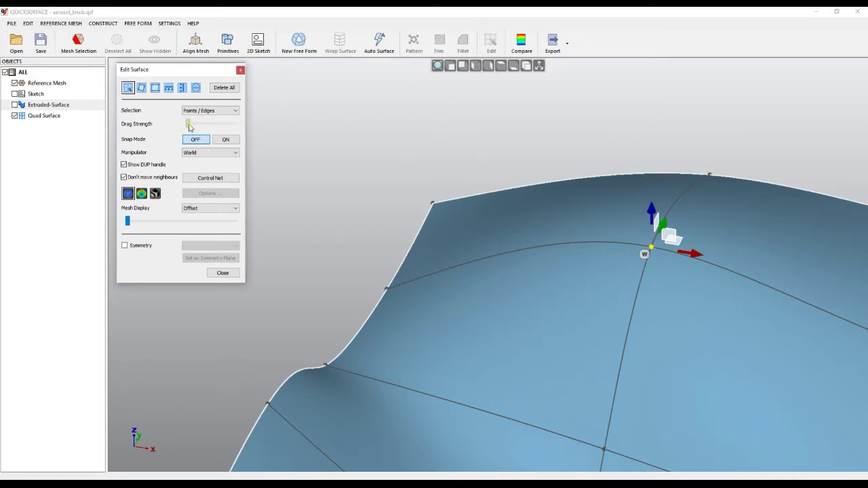
pyautogui.click(652, 215)
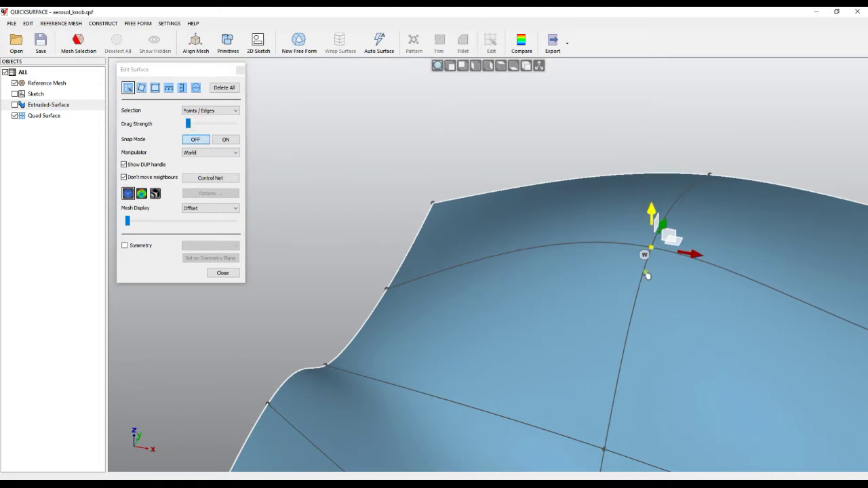
pyautogui.moveTo(510, 314); pyautogui.dragTo(358, 216, button='right')
pyautogui.scroll(-3, 358, 216)
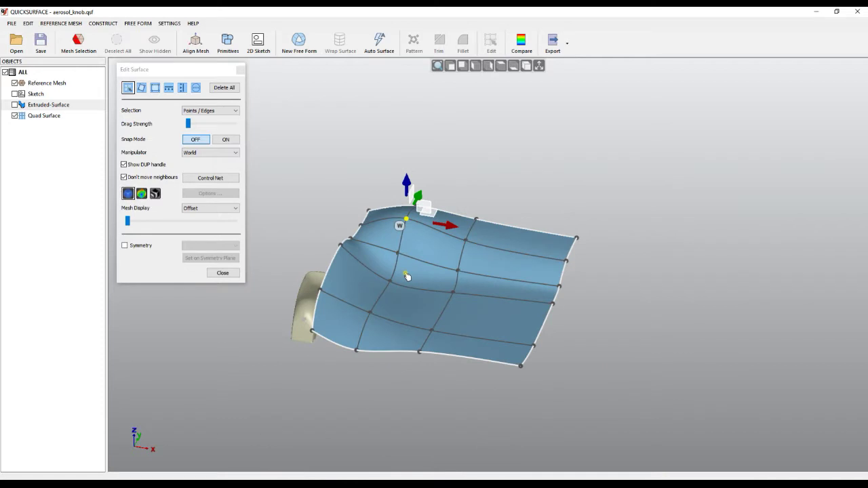
pyautogui.scroll(2, 374, 295)
pyautogui.moveTo(436, 316); pyautogui.dragTo(366, 327, button='right')
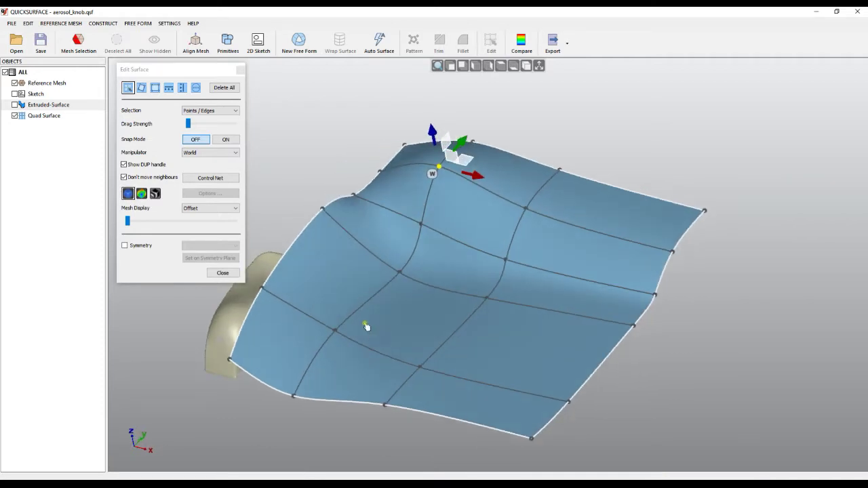
# Display the surface with zebra stripes and inspect them from an angle
pyautogui.click(154, 195)
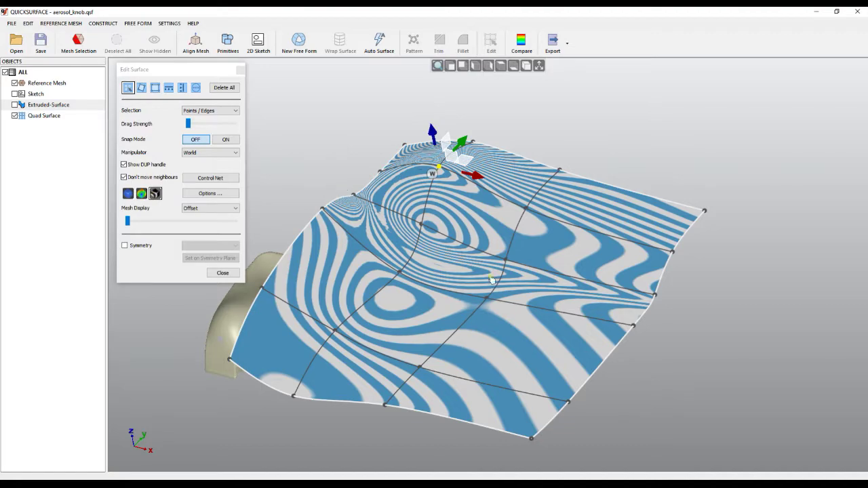
pyautogui.moveTo(492, 279); pyautogui.dragTo(418, 151, button='right')
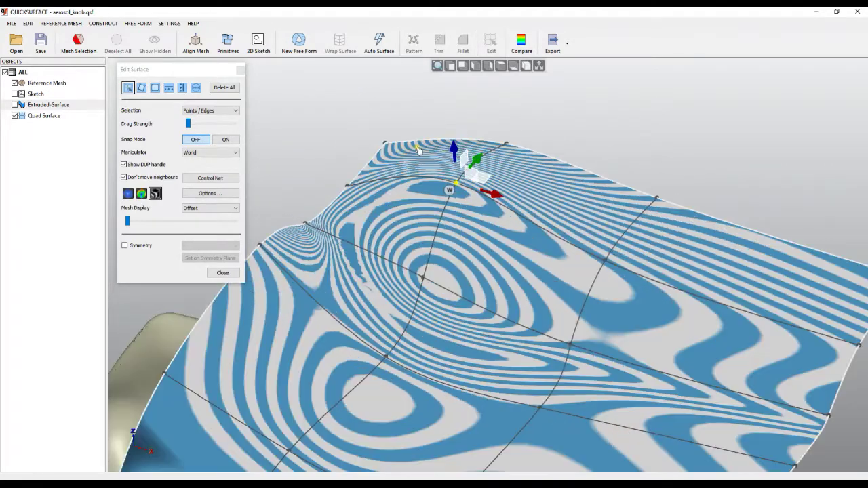
pyautogui.scroll(3, 418, 151)
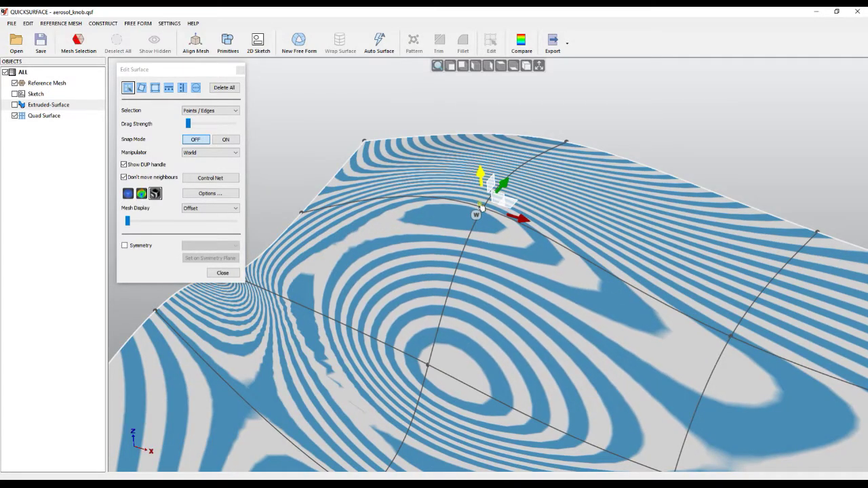
# Restore Drag Strength to maximum, push the top control point down, and switch to Top view
pyautogui.moveTo(189, 125); pyautogui.dragTo(246, 131)
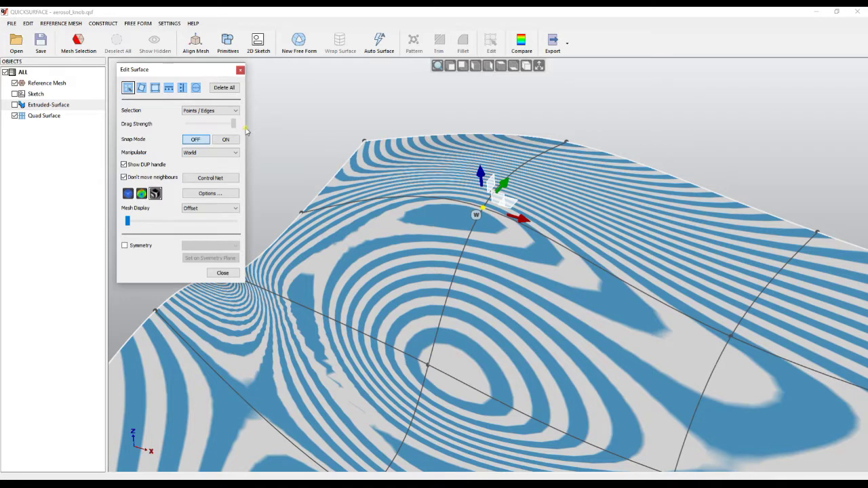
pyautogui.moveTo(473, 167)
pyautogui.mouseDown()
pyautogui.moveTo(480, 188)
pyautogui.moveTo(483, 178)
pyautogui.mouseUp()
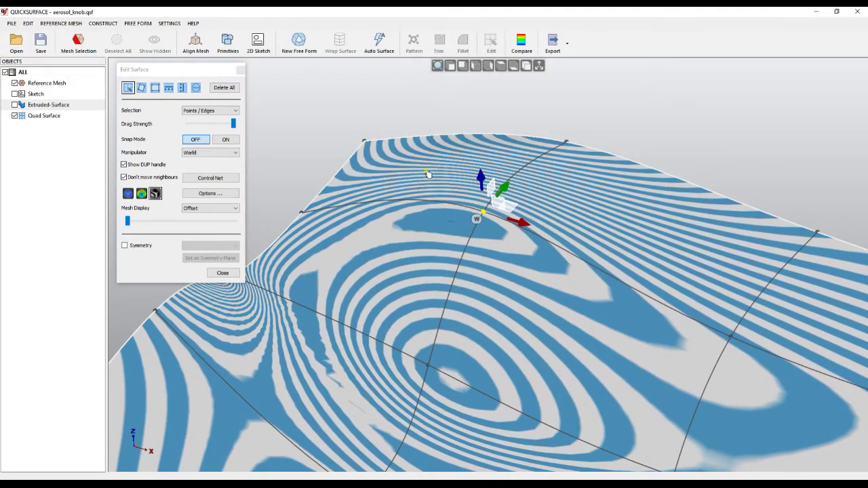
pyautogui.scroll(-2, 430, 175)
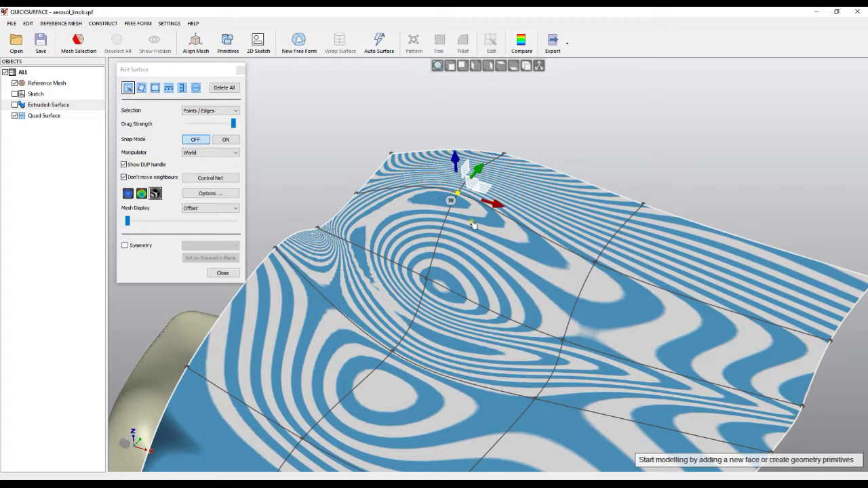
pyautogui.rightClick(353, 155)
pyautogui.click(501, 65)
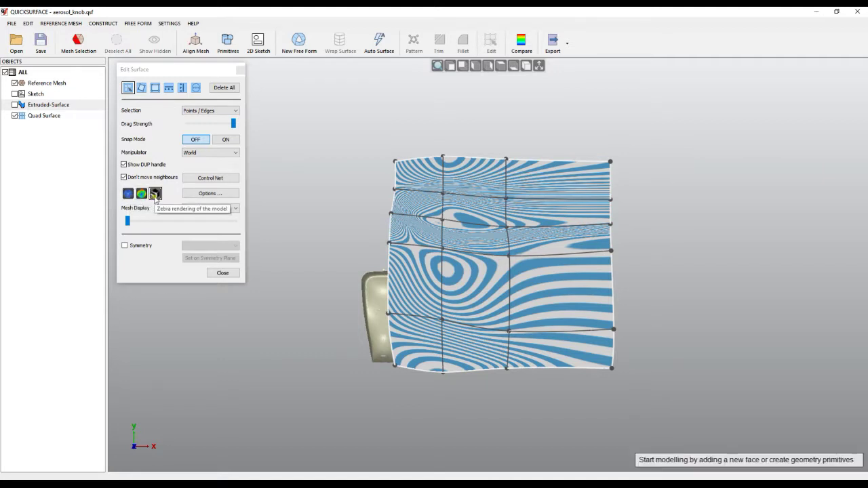
# In zebra Options, try wider and vertical stripes, then restore narrow horizontal stripes
pyautogui.click(203, 194)
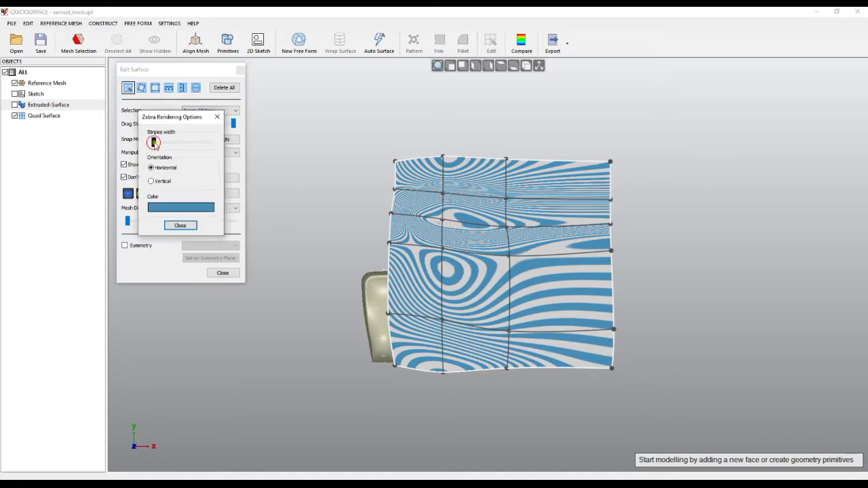
pyautogui.moveTo(156, 140)
pyautogui.mouseDown()
pyautogui.moveTo(174, 143)
pyautogui.moveTo(155, 145)
pyautogui.mouseUp()
pyautogui.click(152, 181)
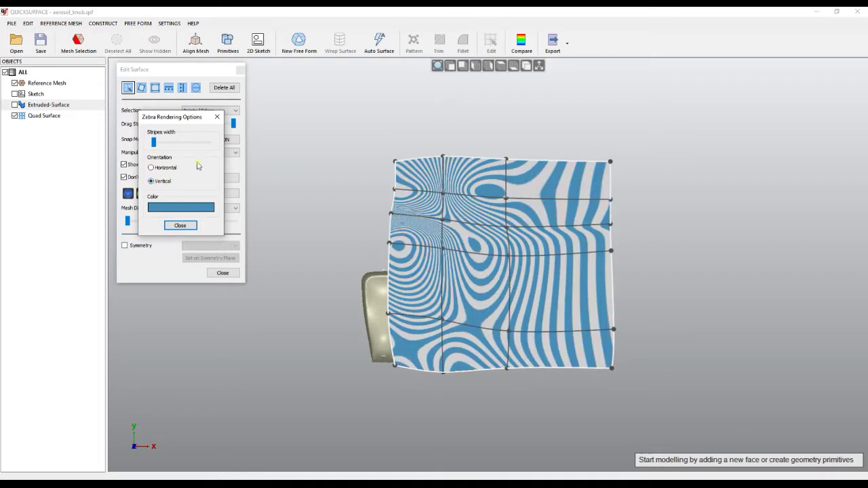
pyautogui.click(152, 168)
# Try olive and green stripe colours, then settle on a bright blue and close the options
pyautogui.click(190, 211)
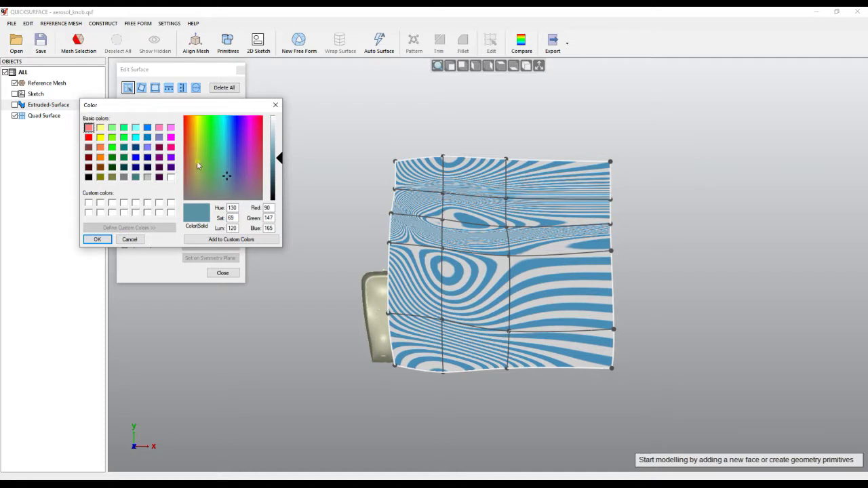
pyautogui.click(196, 160)
pyautogui.click(97, 239)
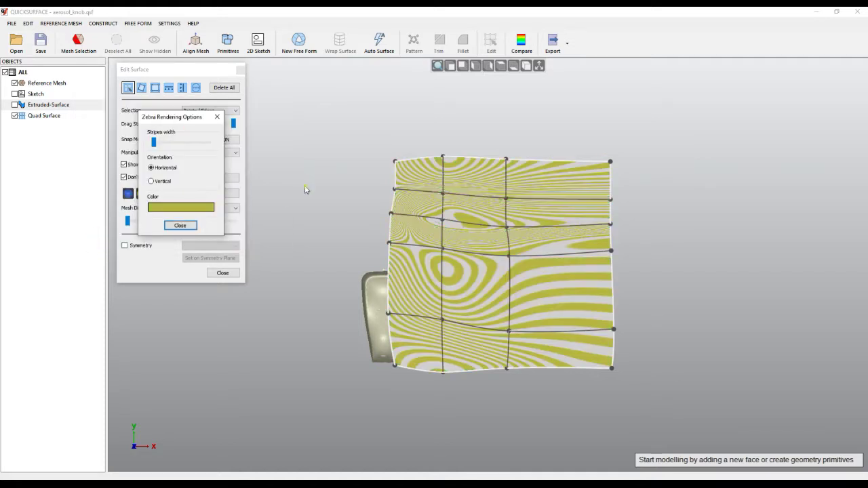
pyautogui.click(196, 207)
pyautogui.click(217, 159)
pyautogui.click(228, 145)
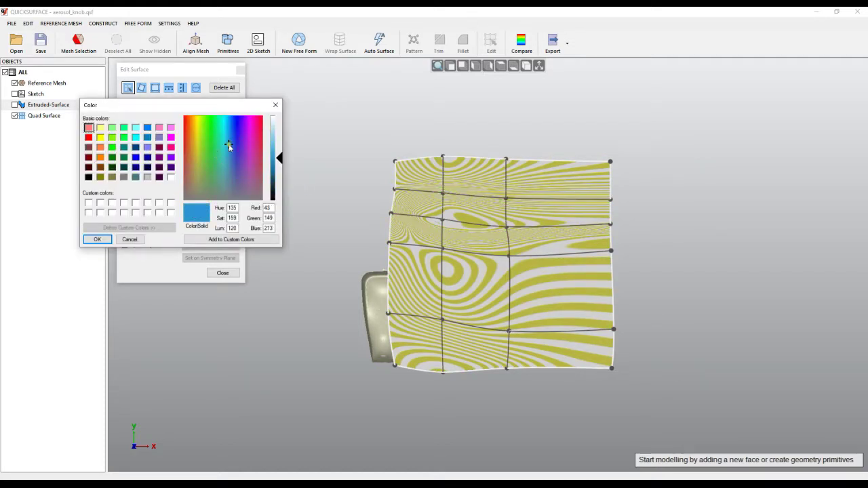
pyautogui.click(94, 239)
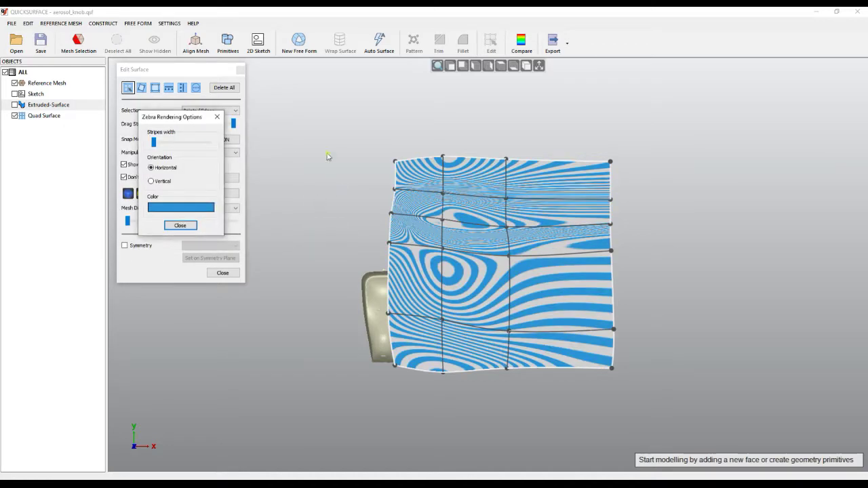
pyautogui.click(179, 225)
pyautogui.moveTo(362, 174)
pyautogui.mouseDown(button='right')
pyautogui.moveTo(359, 207)
pyautogui.moveTo(373, 151)
pyautogui.moveTo(368, 180)
pyautogui.mouseUp(button='right')
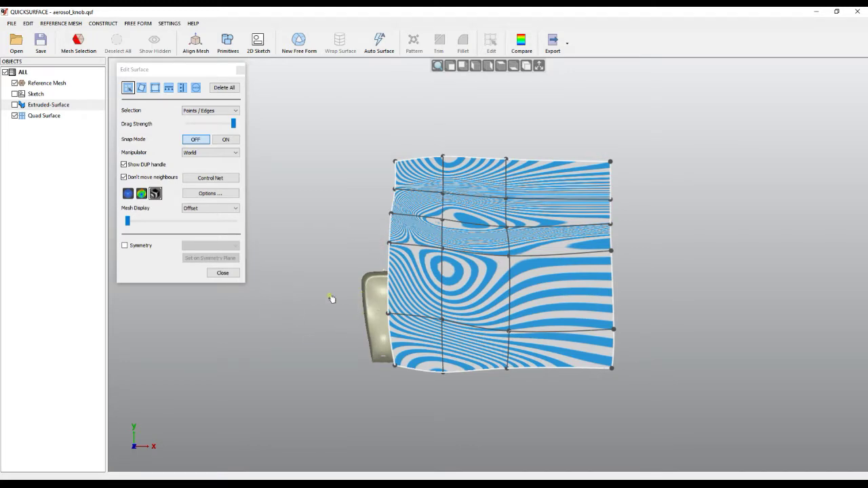
# Adjust the reference mesh offset slider so the knob shows through the striped surface more
pyautogui.moveTo(320, 300); pyautogui.dragTo(381, 144, button='right')
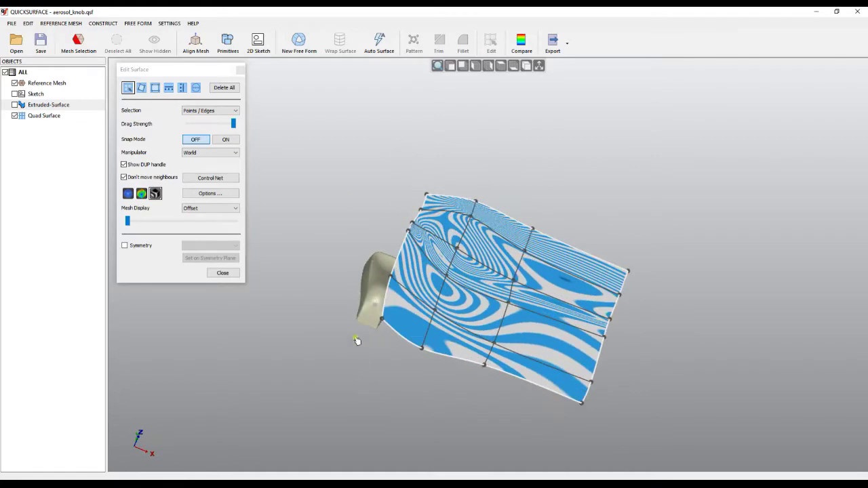
pyautogui.scroll(8, 358, 339)
pyautogui.moveTo(285, 226); pyautogui.dragTo(282, 222, button='right')
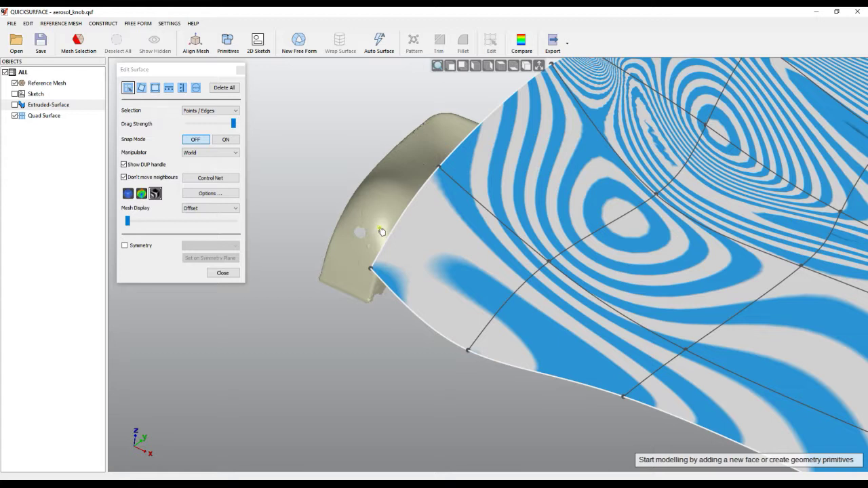
pyautogui.moveTo(130, 225); pyautogui.dragTo(208, 228)
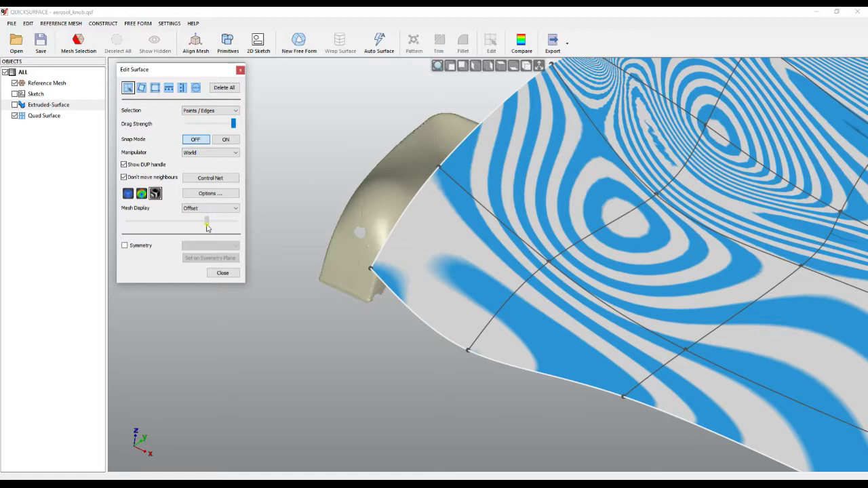
pyautogui.scroll(3, 360, 212)
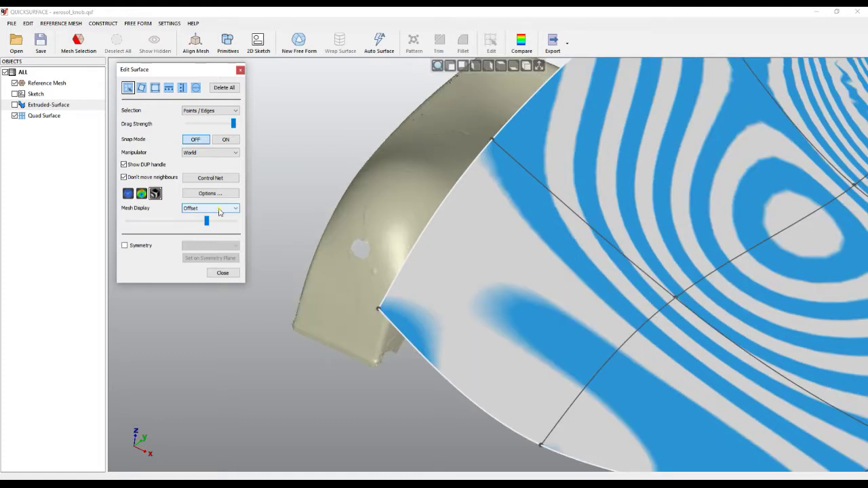
pyautogui.moveTo(207, 221)
pyautogui.mouseDown()
pyautogui.moveTo(247, 227)
pyautogui.moveTo(217, 226)
pyautogui.mouseUp()
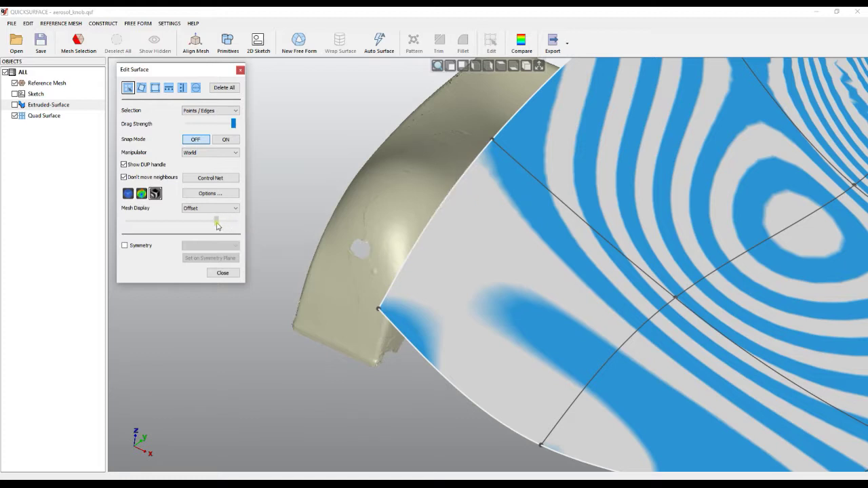
# Try Transparent mesh display, then return to Offset and fine-tune the offset amount
pyautogui.click(198, 209)
pyautogui.click(195, 223)
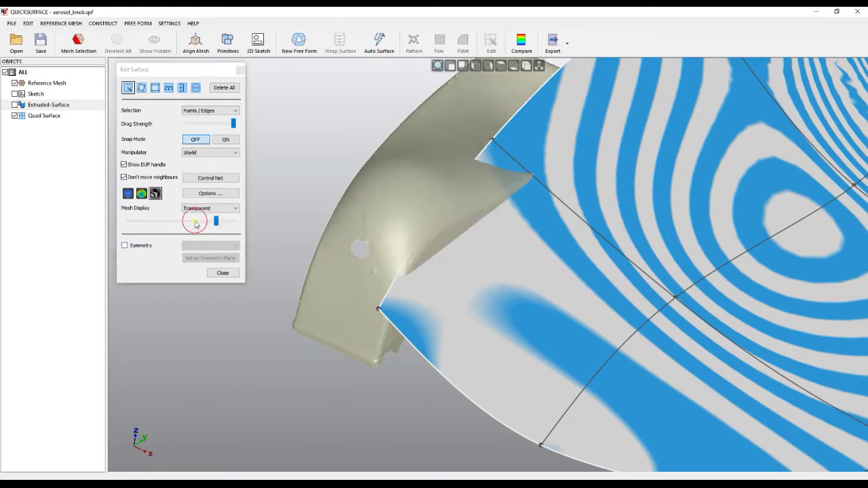
pyautogui.moveTo(214, 223); pyautogui.dragTo(161, 223)
pyautogui.click(208, 209)
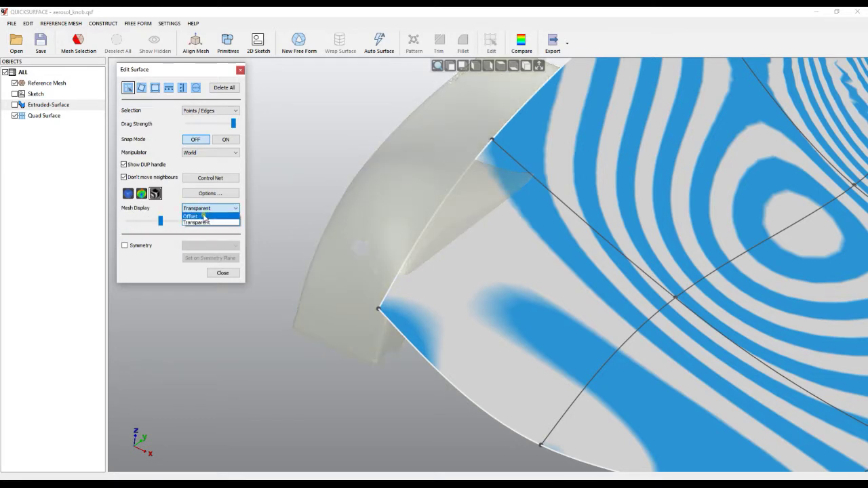
pyautogui.click(204, 217)
pyautogui.moveTo(163, 224); pyautogui.dragTo(198, 232)
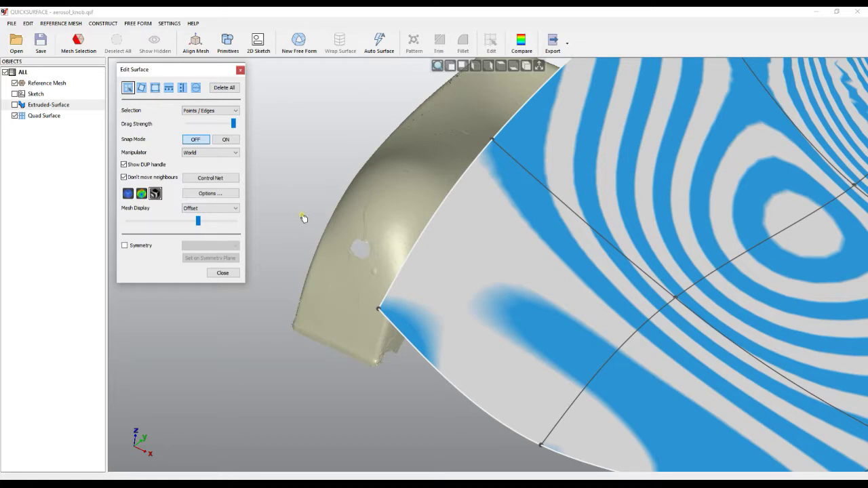
pyautogui.scroll(-5, 304, 217)
pyautogui.moveTo(282, 271); pyautogui.dragTo(306, 250, button='right')
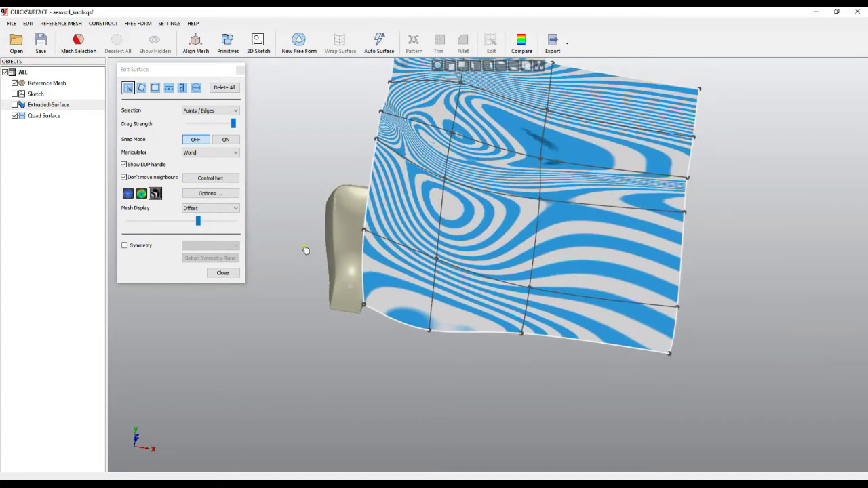
# Show surface-to-mesh deviation colours with a 2.5 mm tolerance
pyautogui.click(141, 194)
pyautogui.moveTo(328, 216)
pyautogui.mouseDown(button='right')
pyautogui.moveTo(310, 219)
pyautogui.moveTo(343, 214)
pyautogui.mouseUp(button='right')
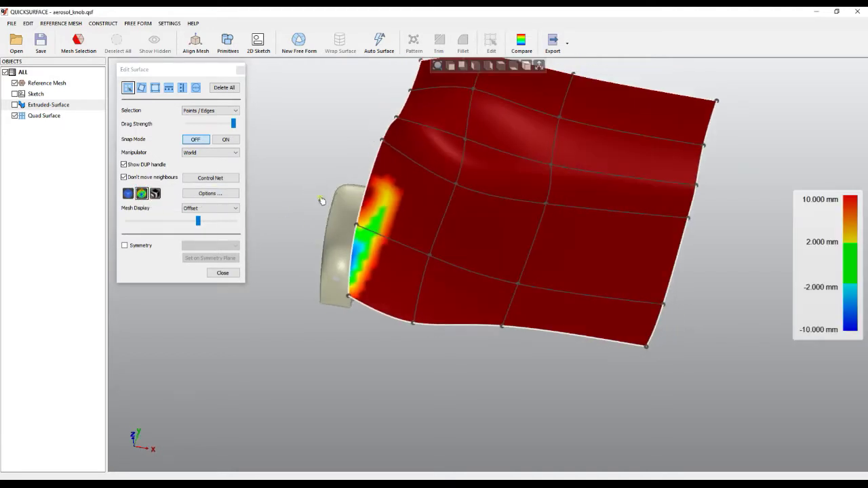
pyautogui.scroll(3, 343, 214)
pyautogui.moveTo(325, 259); pyautogui.dragTo(287, 215, button='right')
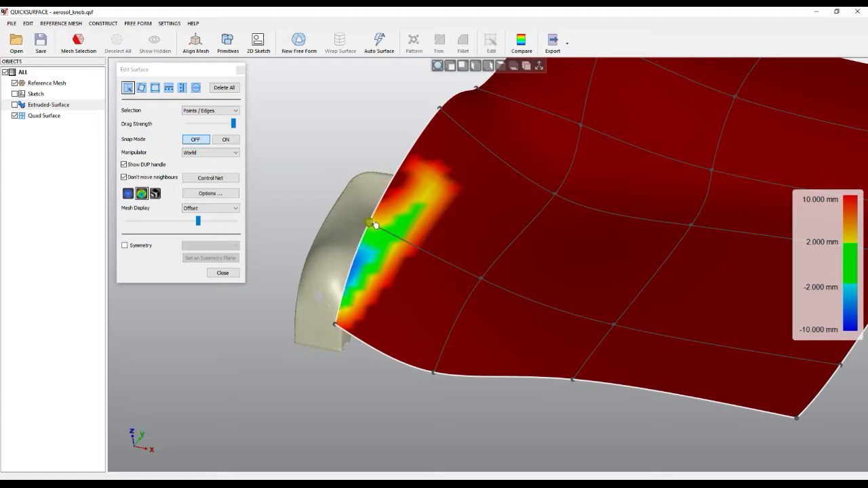
pyautogui.click(210, 193)
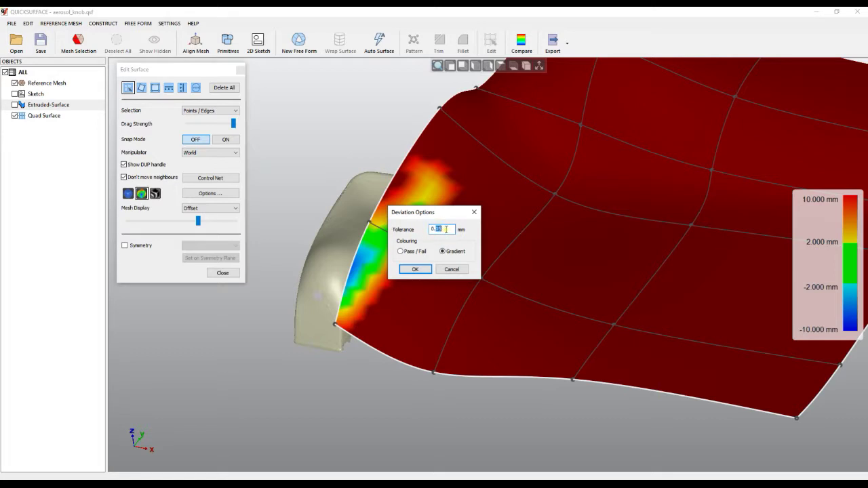
pyautogui.click(415, 270)
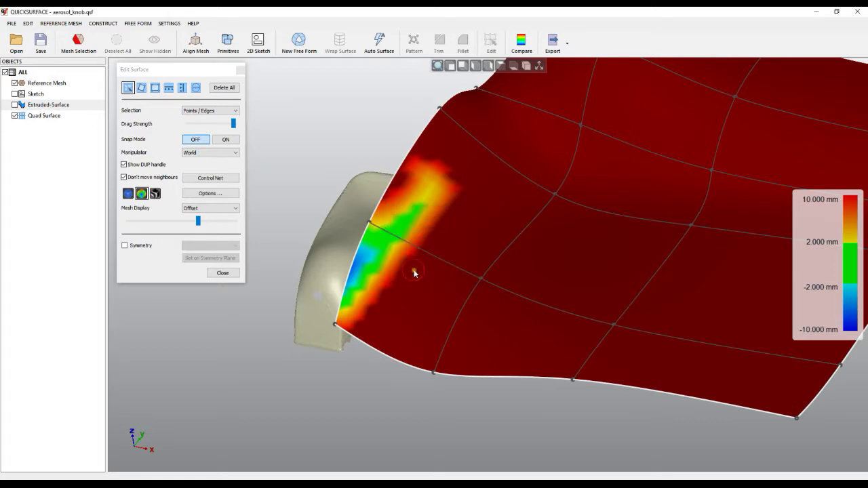
# Pull the left-edge control point and its lower corner point down onto the knob
pyautogui.click(369, 225)
pyautogui.moveTo(365, 194)
pyautogui.mouseDown()
pyautogui.moveTo(370, 224)
pyautogui.moveTo(364, 203)
pyautogui.mouseUp()
pyautogui.click(335, 324)
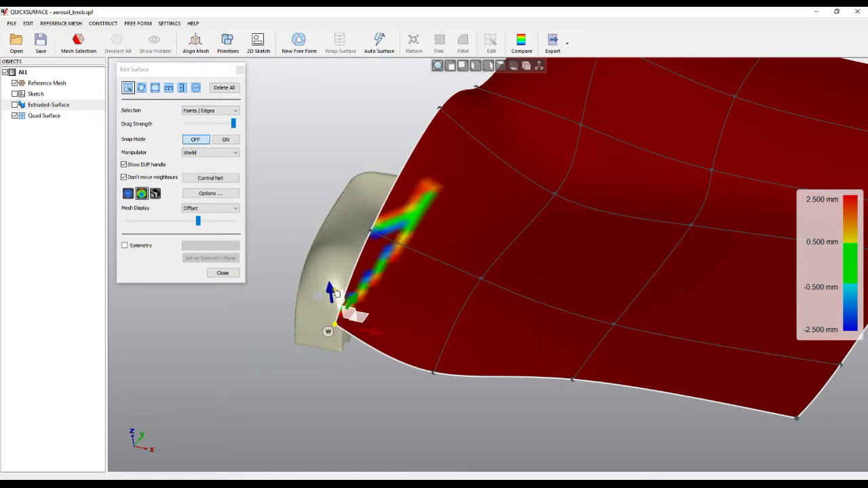
pyautogui.moveTo(334, 293); pyautogui.dragTo(333, 307)
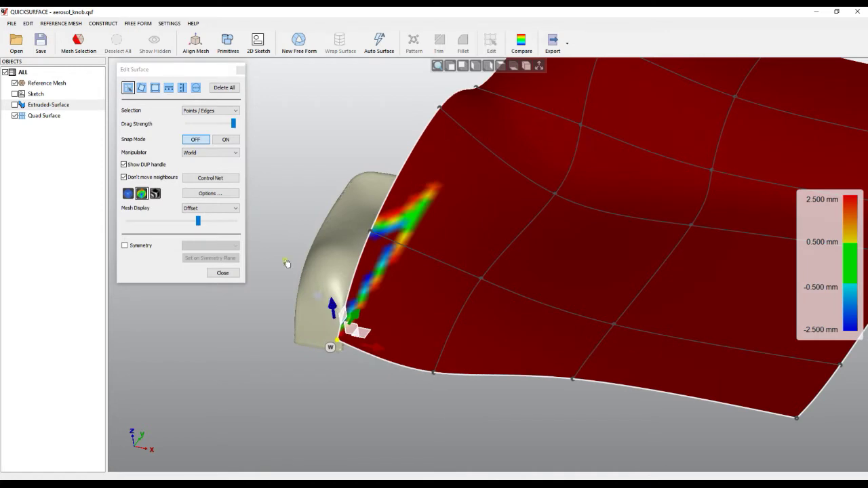
# Switch the patch back to standard shading and snap to the centred front view with key 1
pyautogui.click(129, 193)
pyautogui.moveTo(308, 208); pyautogui.dragTo(339, 298, button='right')
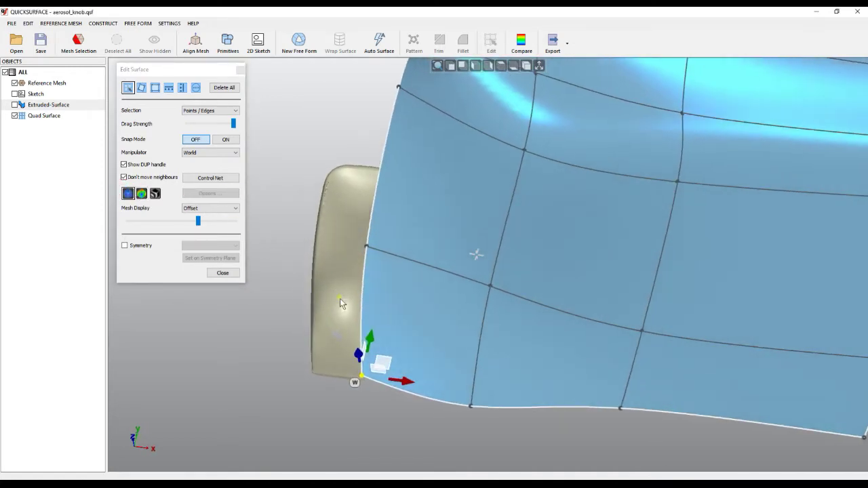
pyautogui.scroll(-5, 339, 298)
pyautogui.press('1')
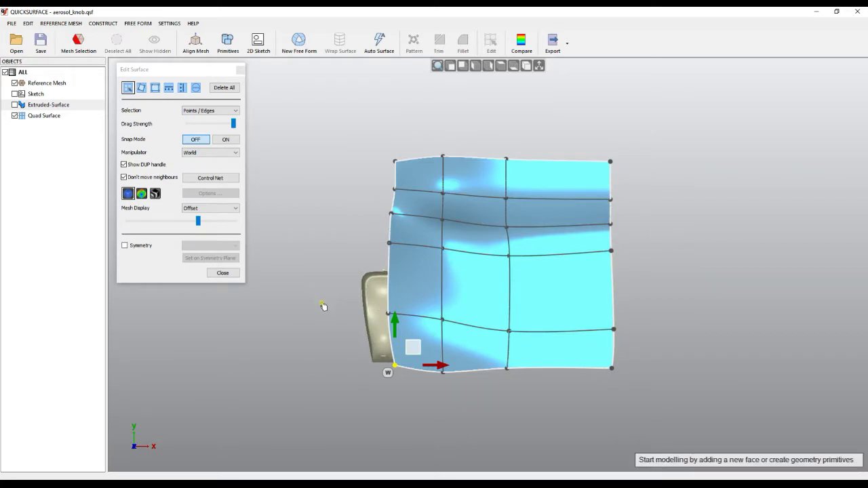
pyautogui.scroll(3, 326, 309)
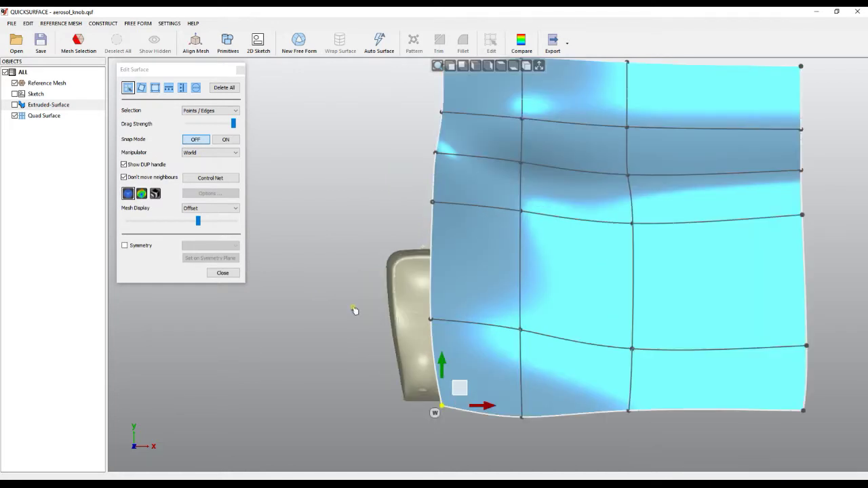
pyautogui.scroll(-4, 356, 309)
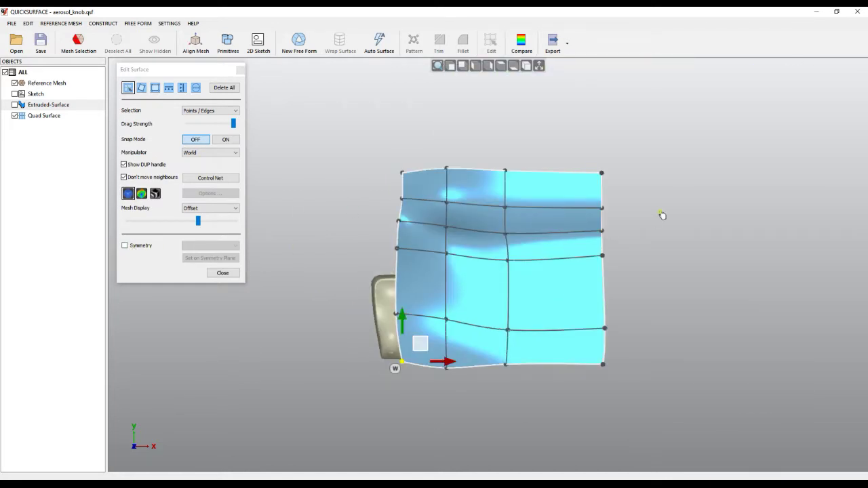
# Delete the right-hand column of control points
pyautogui.moveTo(674, 133); pyautogui.dragTo(562, 427)
pyautogui.press('Delete')
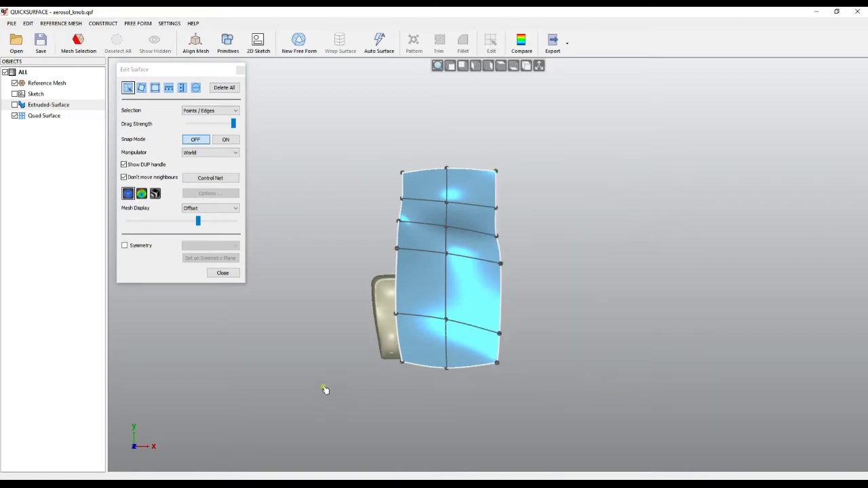
pyautogui.scroll(2, 354, 328)
# Enable Symmetry for the quad surface and show the global coordinate axes
pyautogui.click(124, 245)
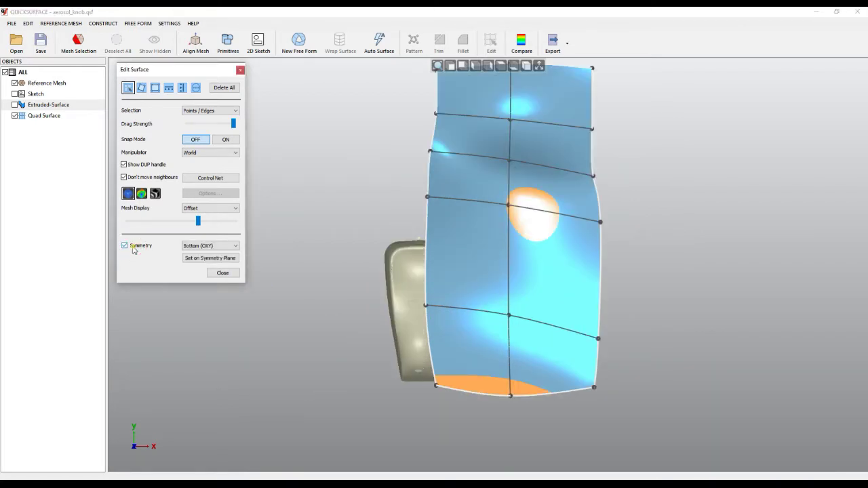
pyautogui.moveTo(335, 338); pyautogui.dragTo(345, 205, button='right')
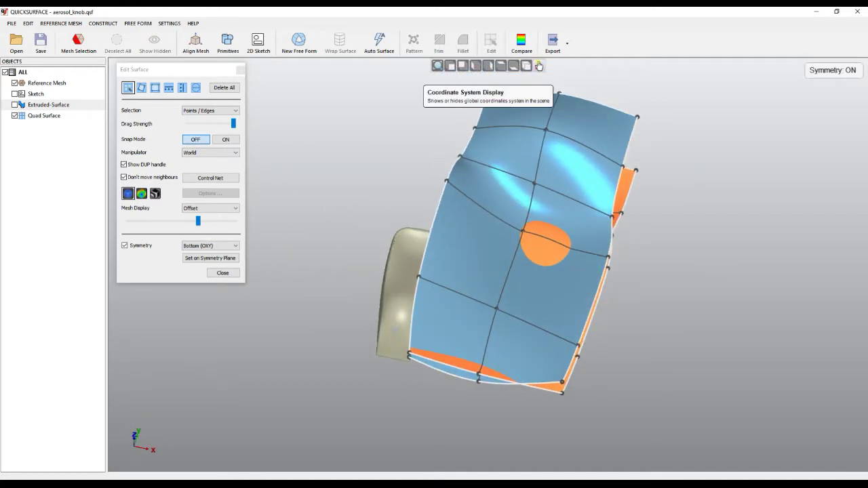
pyautogui.click(448, 181)
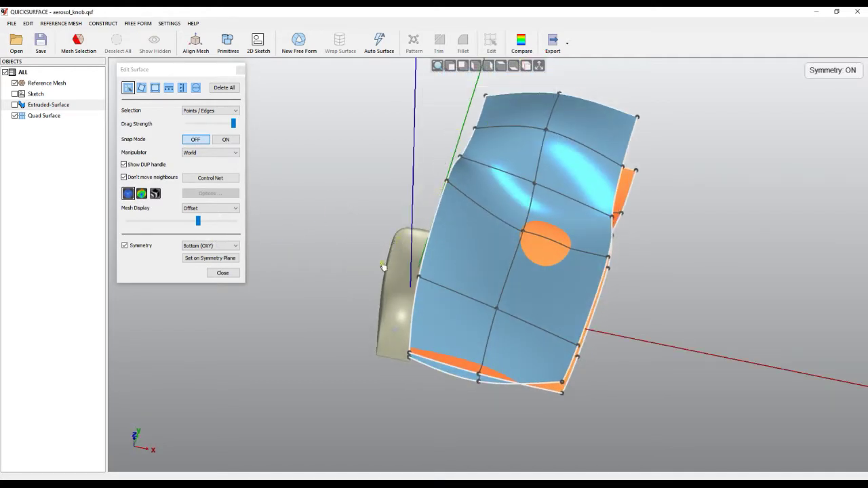
pyautogui.moveTo(383, 267); pyautogui.dragTo(382, 194, button='right')
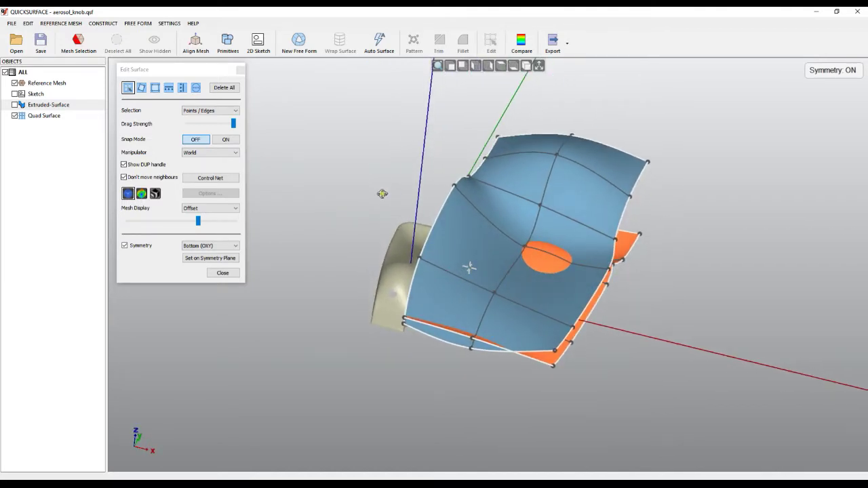
pyautogui.click(201, 245)
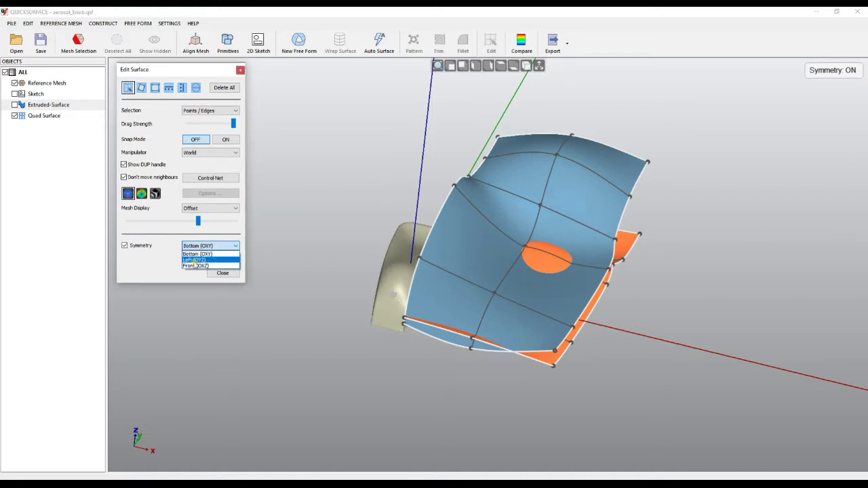
# Set the symmetry plane to Left (OYZ) and view both halves from the front
pyautogui.click(194, 261)
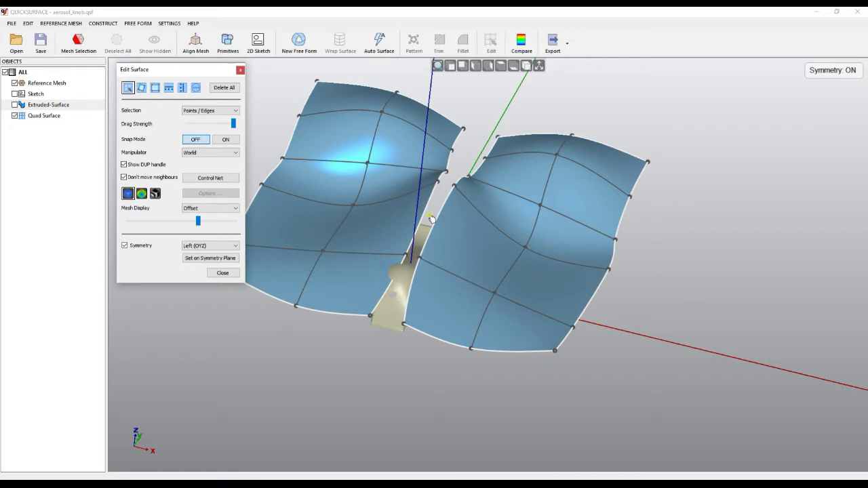
pyautogui.moveTo(384, 363); pyautogui.dragTo(443, 412, button='right')
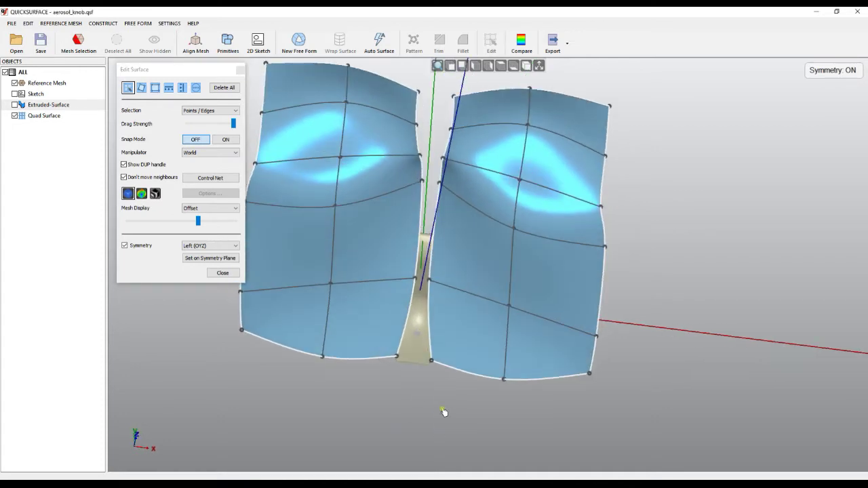
pyautogui.scroll(-2, 421, 338)
pyautogui.moveTo(422, 306); pyautogui.dragTo(568, 267, button='right')
# Push the outer edge control points outward and move an inner point down and outward
pyautogui.moveTo(594, 270); pyautogui.dragTo(626, 279)
pyautogui.moveTo(587, 233); pyautogui.dragTo(617, 221)
pyautogui.moveTo(592, 180); pyautogui.dragTo(631, 177)
pyautogui.moveTo(519, 162); pyautogui.dragTo(535, 202)
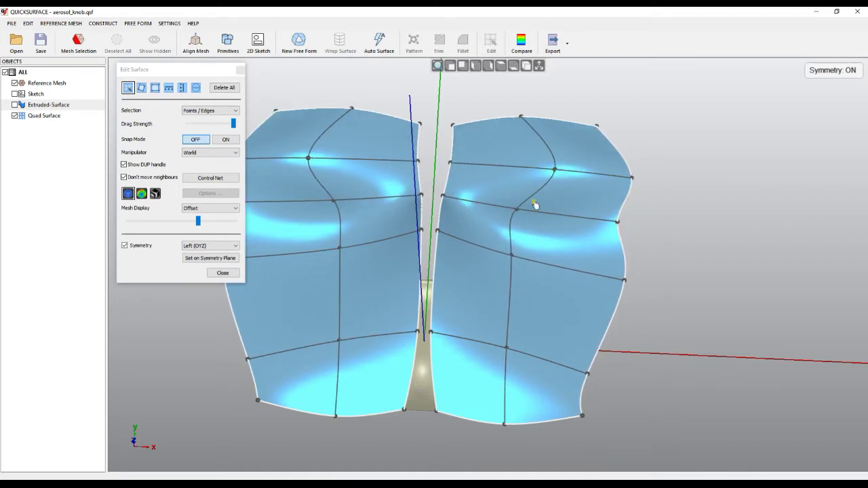
pyautogui.moveTo(473, 336); pyautogui.dragTo(425, 305, button='right')
# Move the inner edge points toward the centre line on both halves
pyautogui.scroll(2, 410, 364)
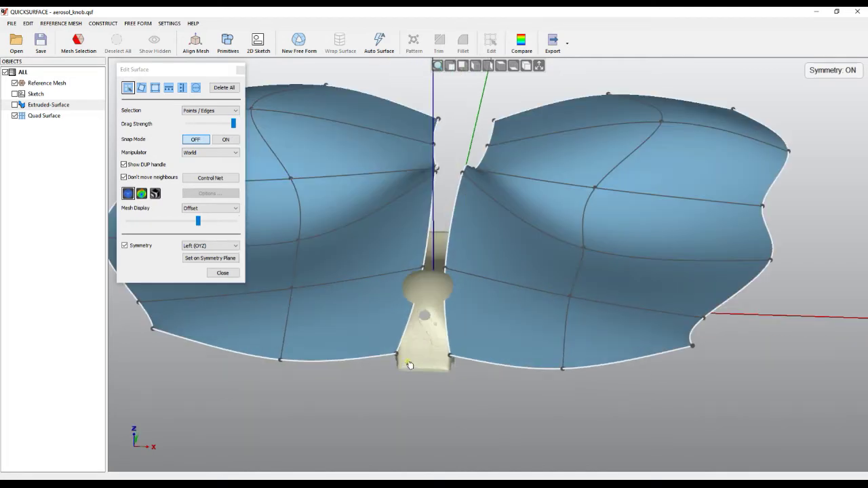
pyautogui.moveTo(444, 363); pyautogui.dragTo(421, 359)
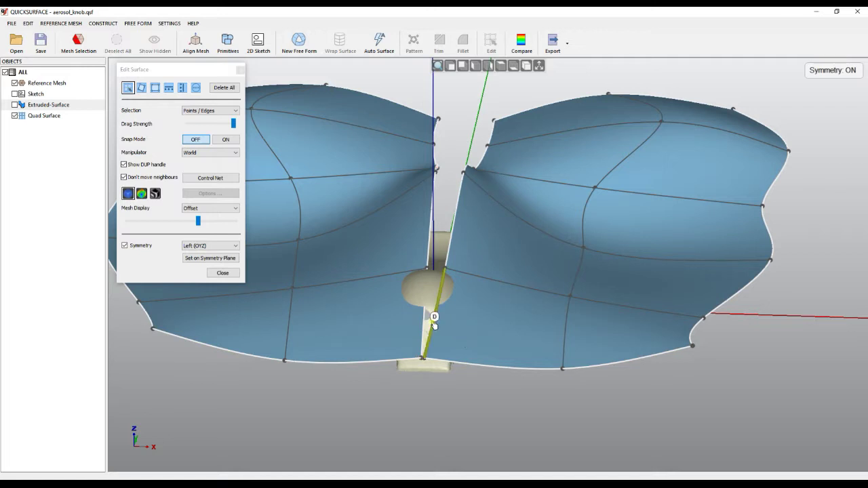
pyautogui.moveTo(435, 317); pyautogui.dragTo(445, 272)
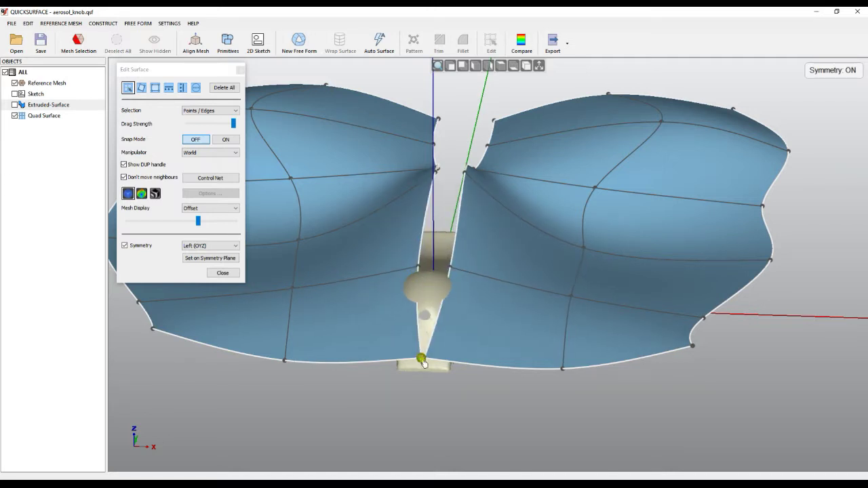
pyautogui.moveTo(423, 359); pyautogui.dragTo(399, 361)
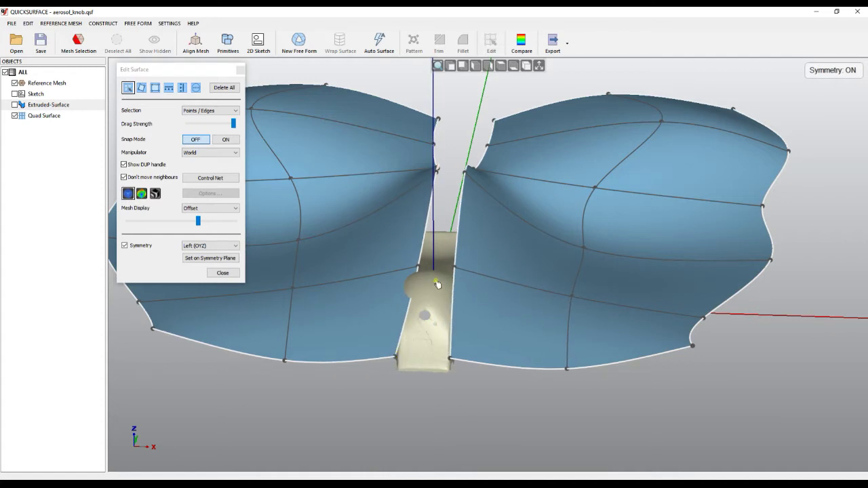
pyautogui.scroll(3, 421, 343)
# Hide the coordinate axes and select the inner centre edge of the right half
pyautogui.moveTo(422, 342); pyautogui.dragTo(540, 84, button='right')
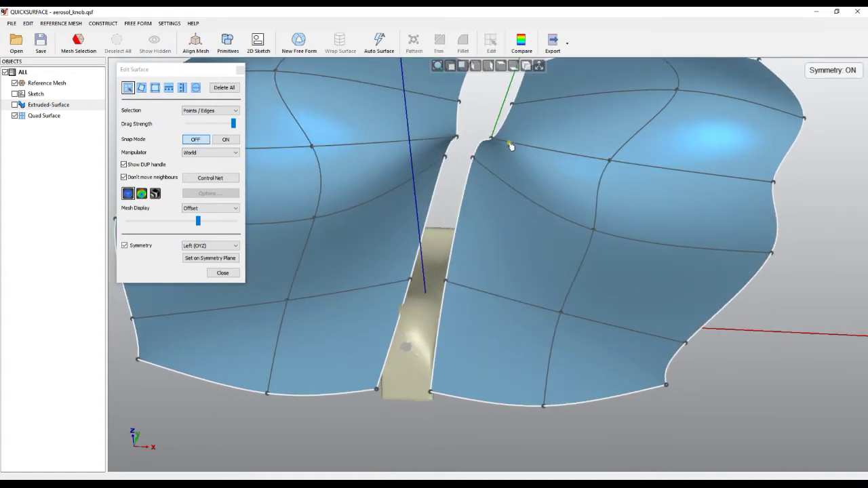
pyautogui.click(539, 65)
pyautogui.scroll(-3, 441, 257)
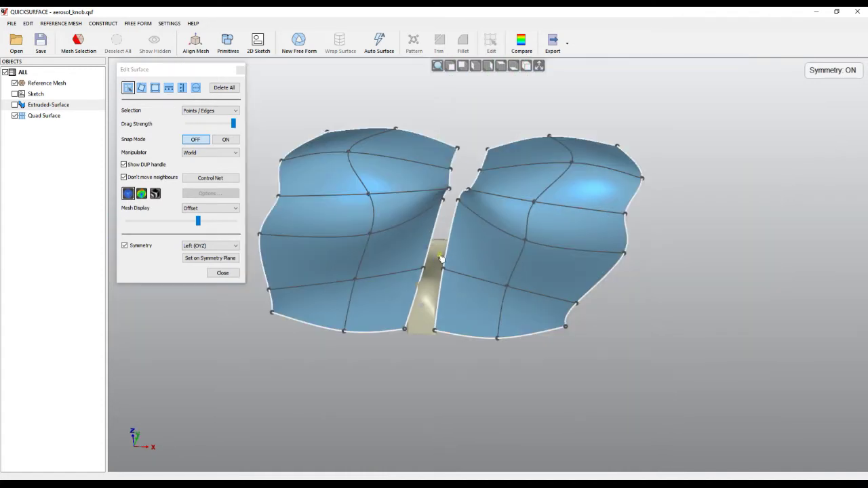
pyautogui.scroll(3, 440, 257)
pyautogui.click(449, 253)
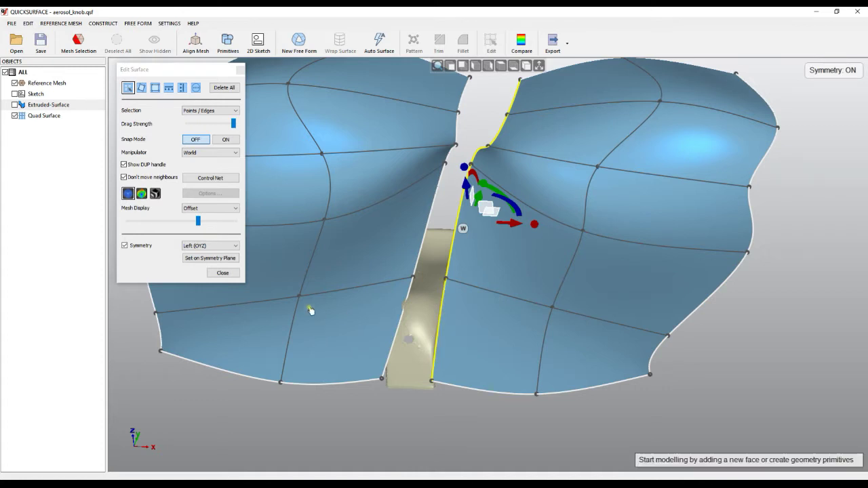
# Set the centre edge on the OYZ symmetry plane and pull a seam point up into a tall peak
pyautogui.click(211, 258)
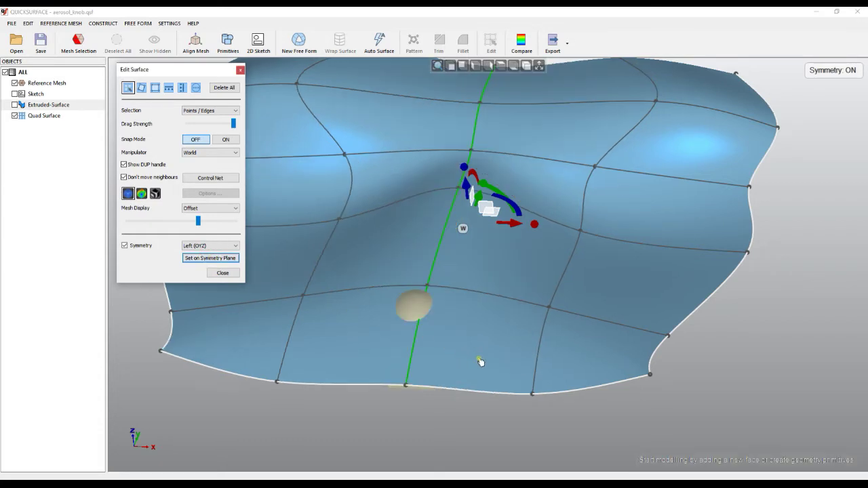
pyautogui.moveTo(445, 410); pyautogui.dragTo(393, 354, button='right')
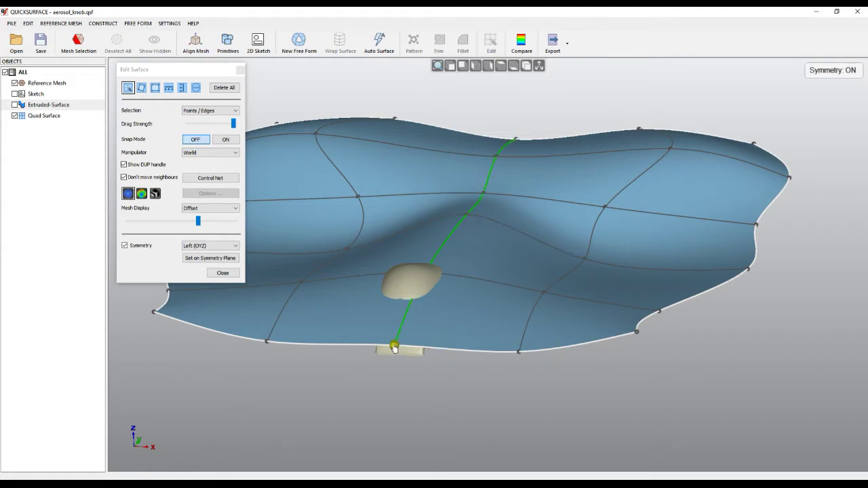
pyautogui.moveTo(493, 350); pyautogui.dragTo(451, 269, button='right')
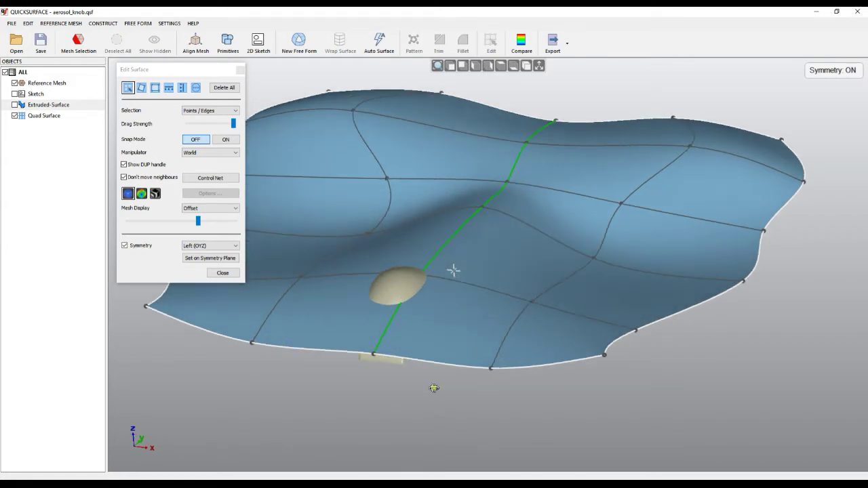
pyautogui.moveTo(488, 207); pyautogui.dragTo(539, 133)
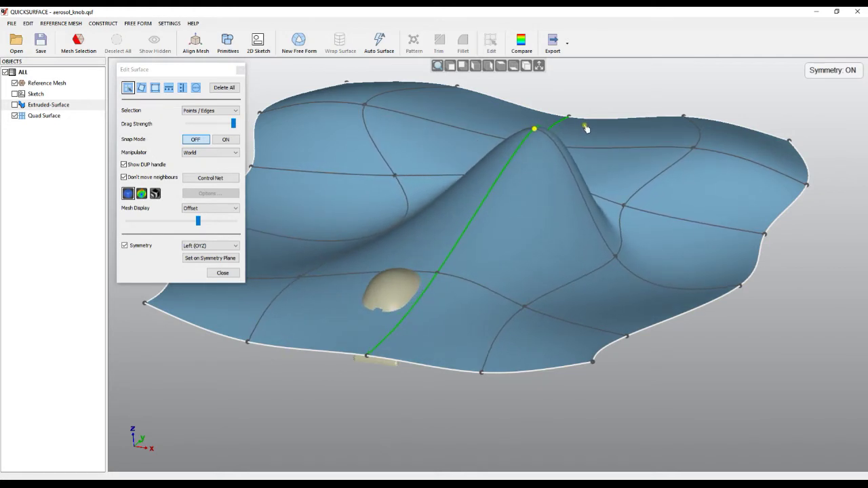
pyautogui.scroll(5, 470, 325)
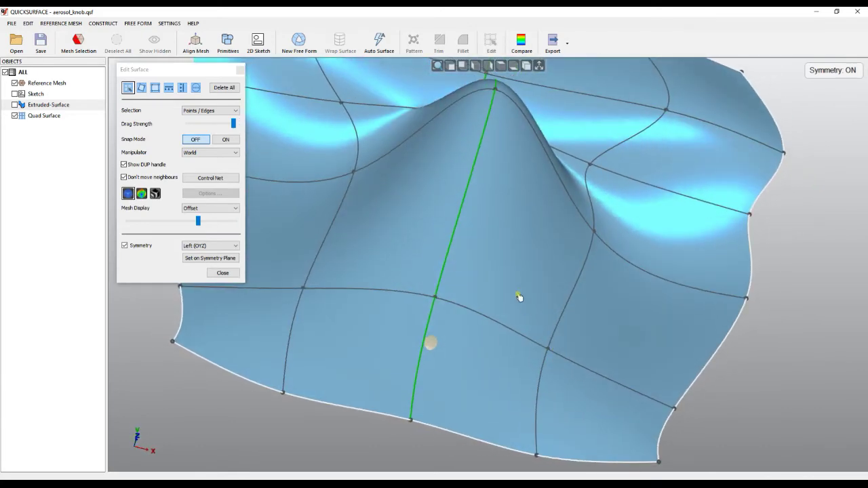
# From a straight-on front view, lower the peak vertex on the centre line
pyautogui.press('t')
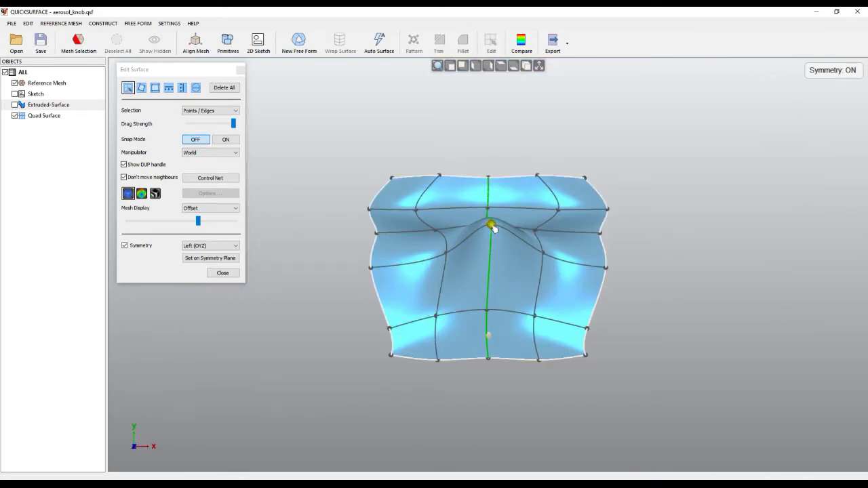
pyautogui.moveTo(494, 228); pyautogui.dragTo(499, 271)
pyautogui.scroll(-5, 499, 254)
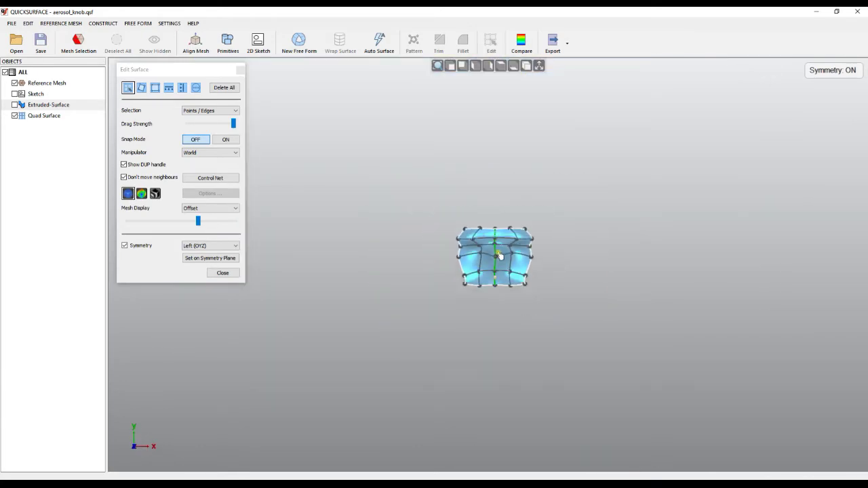
pyautogui.scroll(5, 499, 255)
# Show the global coordinate axes to check the surface from tilted angles, then hide them
pyautogui.click(541, 66)
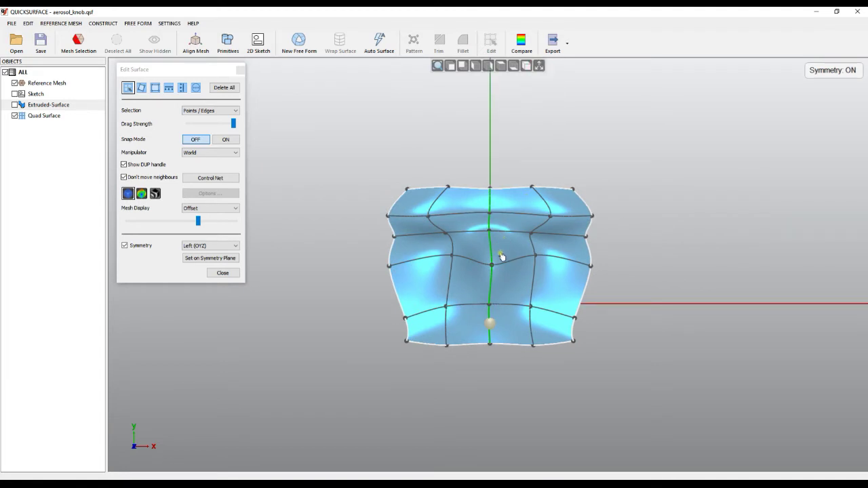
pyautogui.moveTo(484, 387); pyautogui.dragTo(513, 248, button='right')
pyautogui.scroll(2, 514, 249)
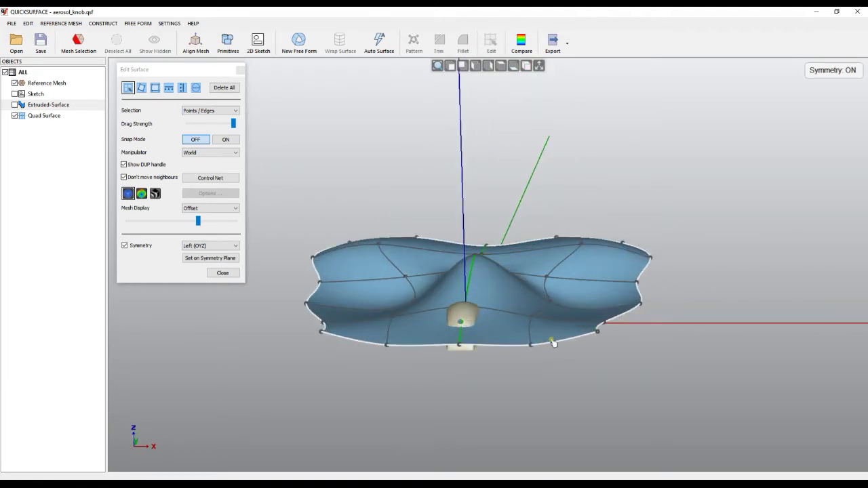
pyautogui.moveTo(515, 319); pyautogui.dragTo(519, 400, button='right')
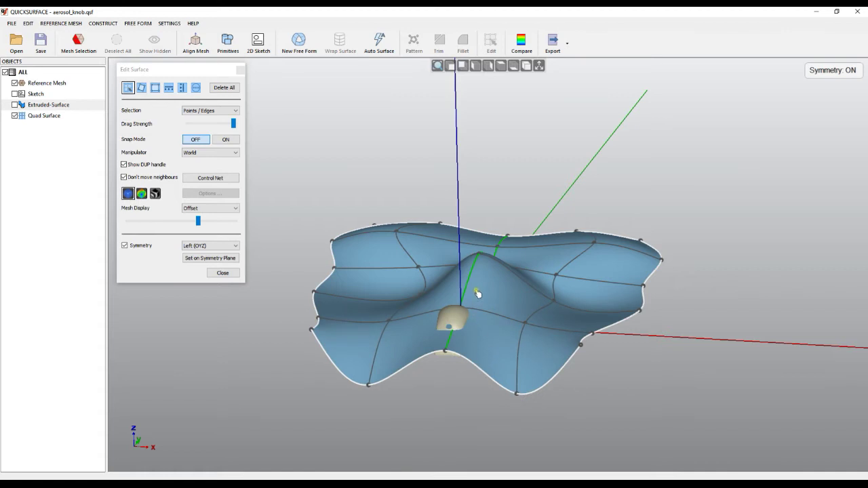
pyautogui.scroll(2, 478, 293)
pyautogui.click(540, 67)
pyautogui.moveTo(538, 281); pyautogui.dragTo(497, 271, button='right')
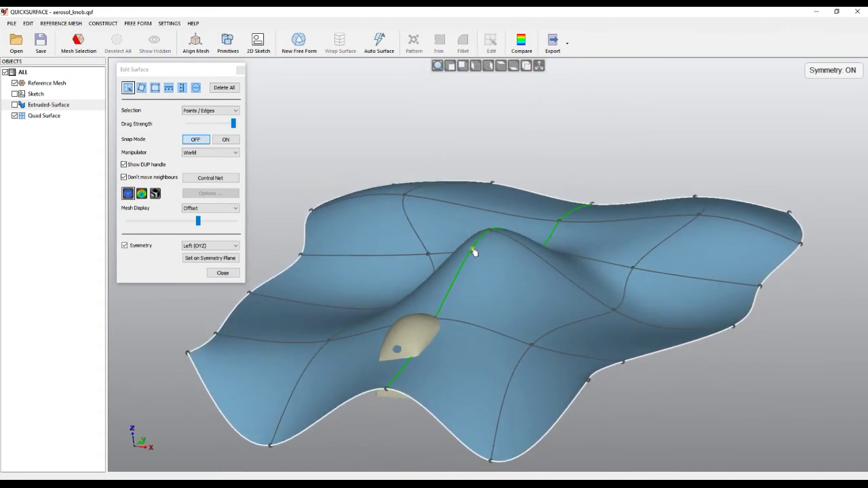
# Pull the centre-line boundary point downward and inspect the result from the side
pyautogui.moveTo(409, 395); pyautogui.dragTo(405, 421)
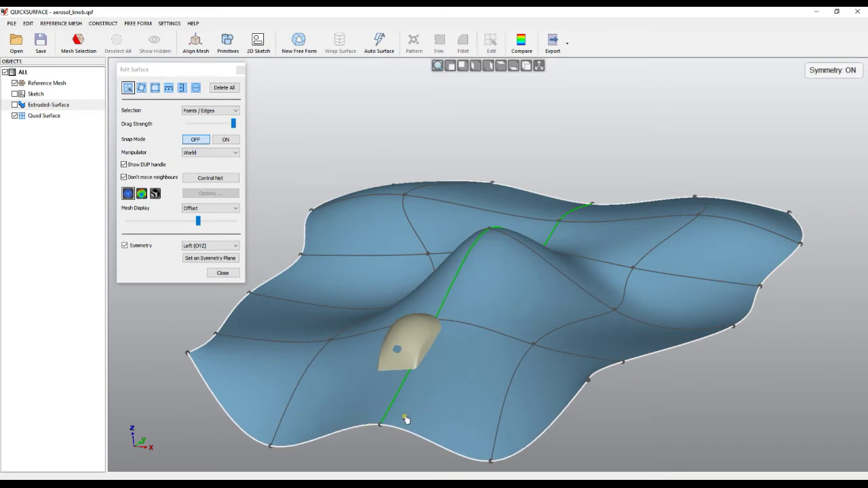
pyautogui.moveTo(469, 308); pyautogui.dragTo(538, 235, button='right')
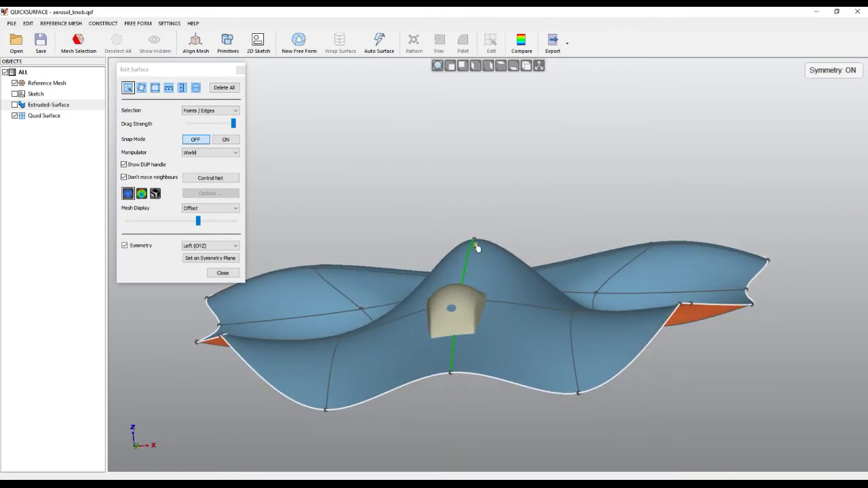
pyautogui.moveTo(535, 351); pyautogui.dragTo(470, 360, button='right')
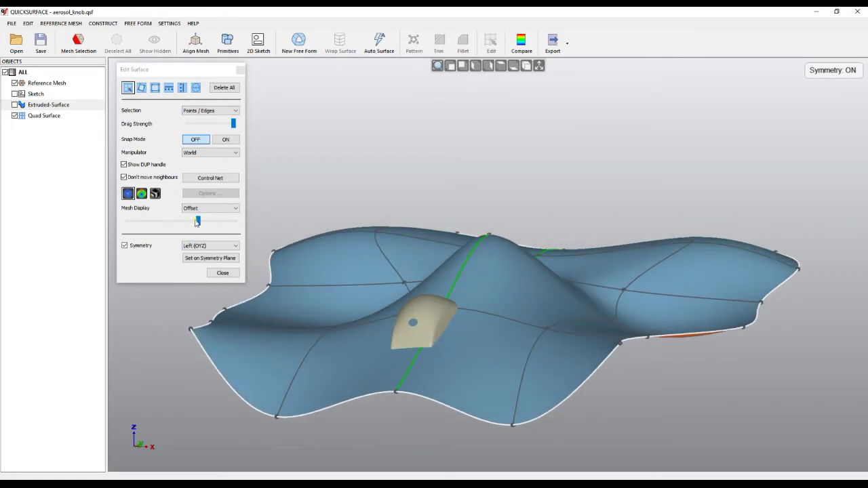
# Lower the Mesh Display offset so the reference mesh no longer shows through the surface
pyautogui.moveTo(197, 222); pyautogui.dragTo(143, 227)
pyautogui.moveTo(641, 229)
pyautogui.mouseDown(button='right')
pyautogui.moveTo(563, 373)
pyautogui.moveTo(640, 280)
pyautogui.moveTo(647, 243)
pyautogui.mouseUp(button='right')
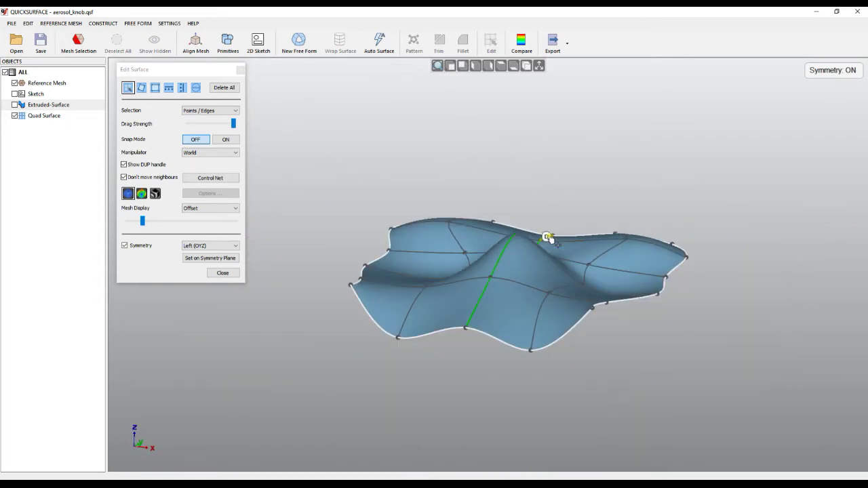
pyautogui.moveTo(492, 213); pyautogui.dragTo(570, 386, button='right')
pyautogui.moveTo(429, 205); pyautogui.dragTo(412, 266, button='right')
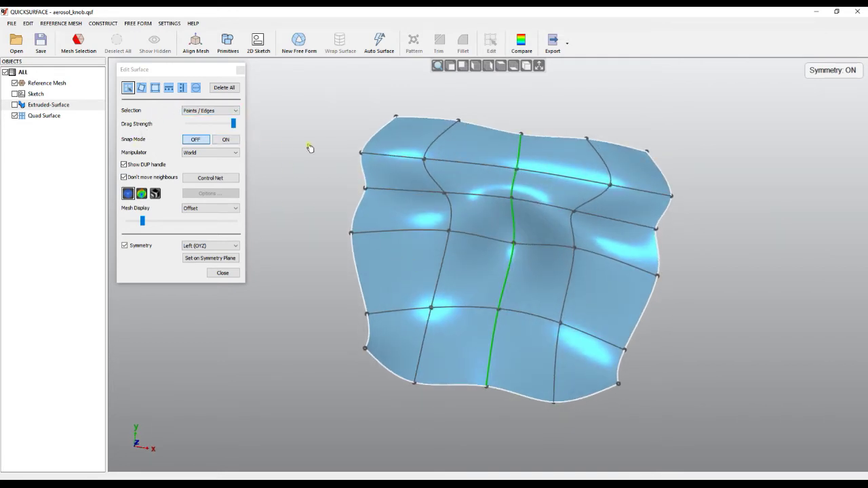
pyautogui.rightClick(718, 185)
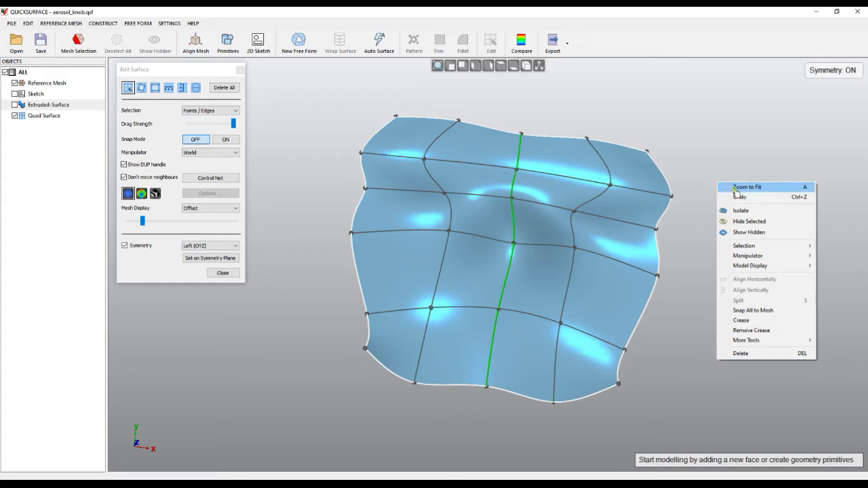
# Set the manipulator orientation to Local from the viewport's Manipulator submenu
pyautogui.moveTo(763, 247)
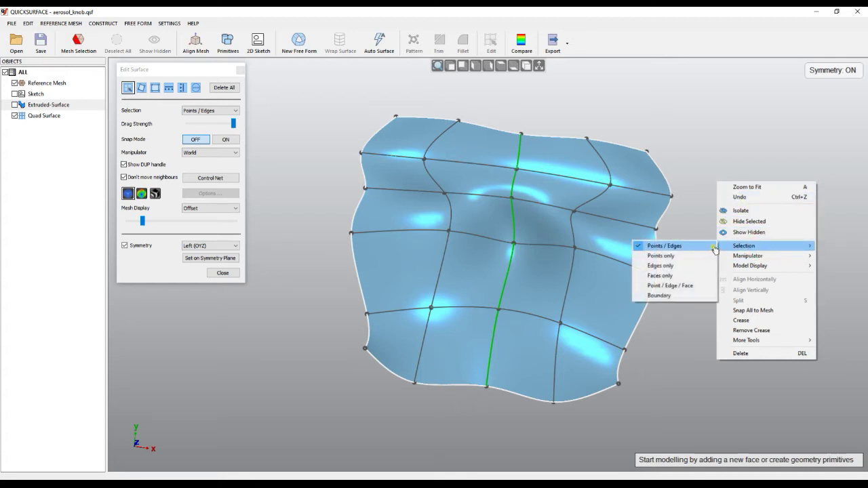
pyautogui.click(748, 257)
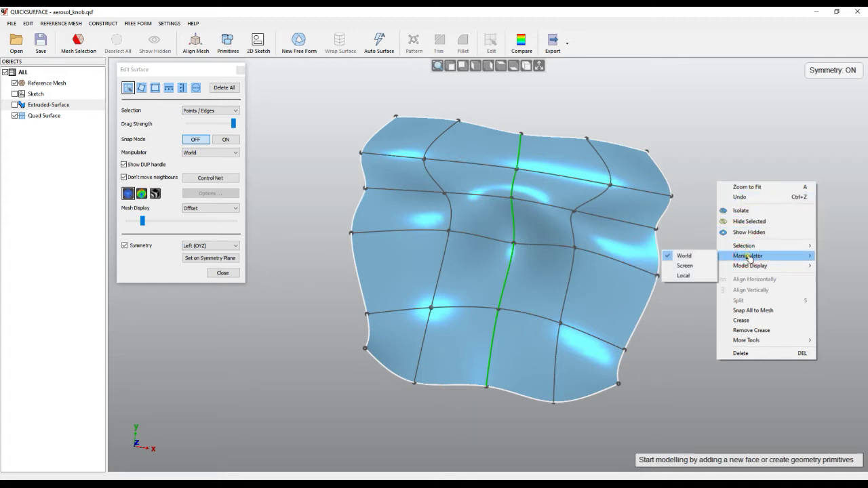
pyautogui.moveTo(742, 266)
pyautogui.click(683, 276)
# Select the control point just right of the centre line
pyautogui.moveTo(714, 294); pyautogui.dragTo(505, 227, button='right')
pyautogui.moveTo(566, 291); pyautogui.dragTo(490, 287, button='right')
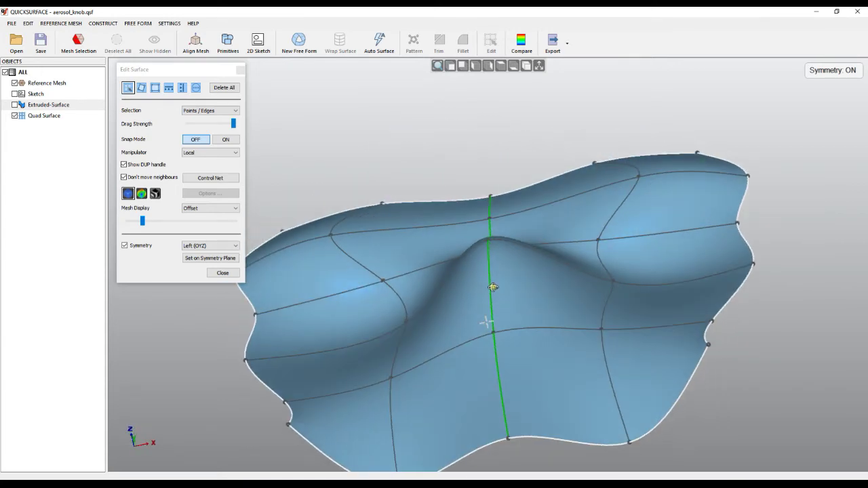
pyautogui.click(614, 284)
pyautogui.moveTo(637, 363); pyautogui.dragTo(528, 390, button='right')
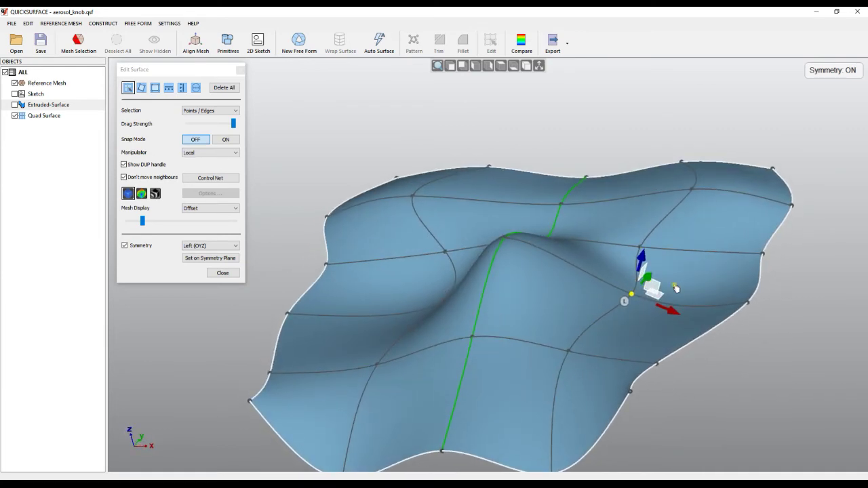
pyautogui.scroll(2, 670, 287)
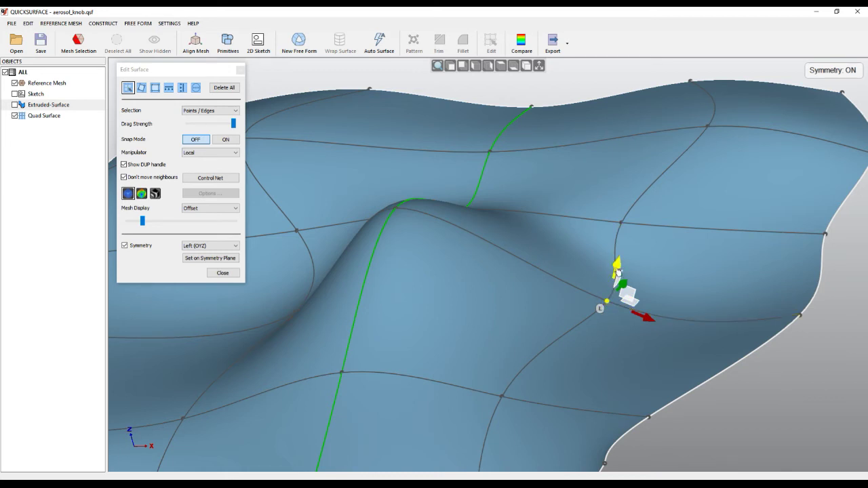
# Move the selected point along its local axes, lifting it to reshape the centre bump
pyautogui.moveTo(617, 271)
pyautogui.mouseDown()
pyautogui.moveTo(621, 245)
pyautogui.moveTo(612, 274)
pyautogui.mouseUp()
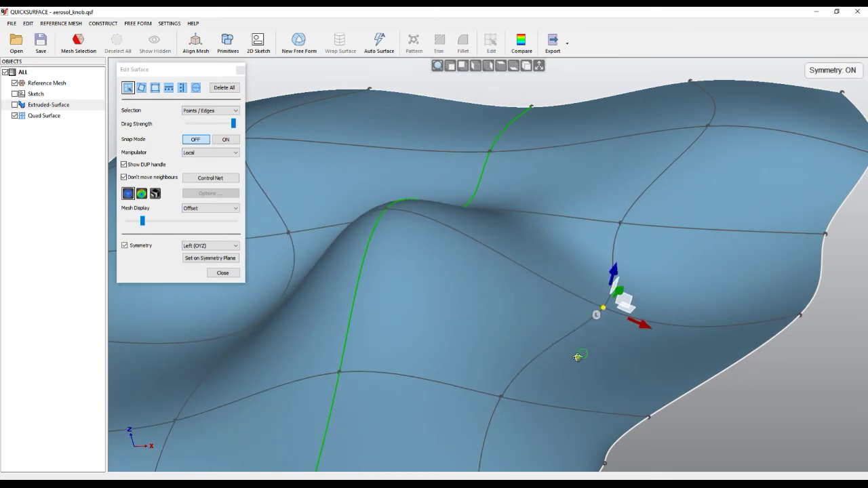
pyautogui.moveTo(577, 357); pyautogui.dragTo(612, 425, button='right')
pyautogui.moveTo(644, 356)
pyautogui.mouseDown()
pyautogui.moveTo(658, 359)
pyautogui.moveTo(640, 346)
pyautogui.mouseUp()
pyautogui.moveTo(625, 302); pyautogui.dragTo(604, 293)
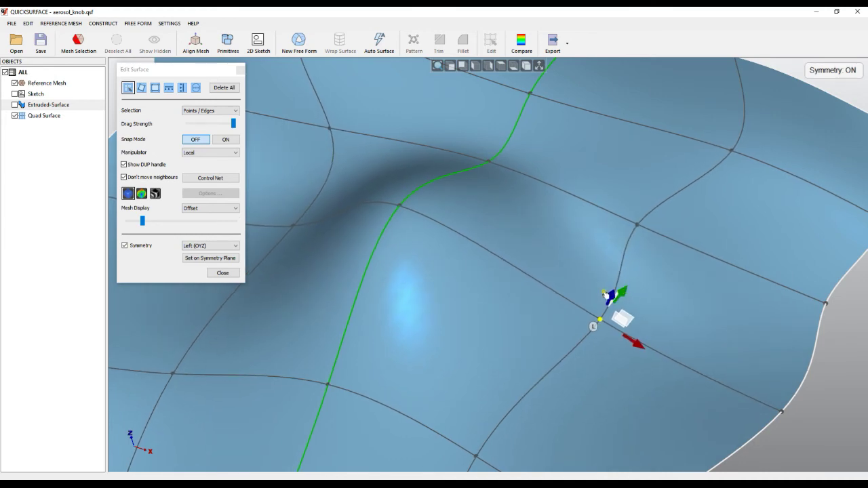
pyautogui.moveTo(522, 328); pyautogui.dragTo(422, 316, button='right')
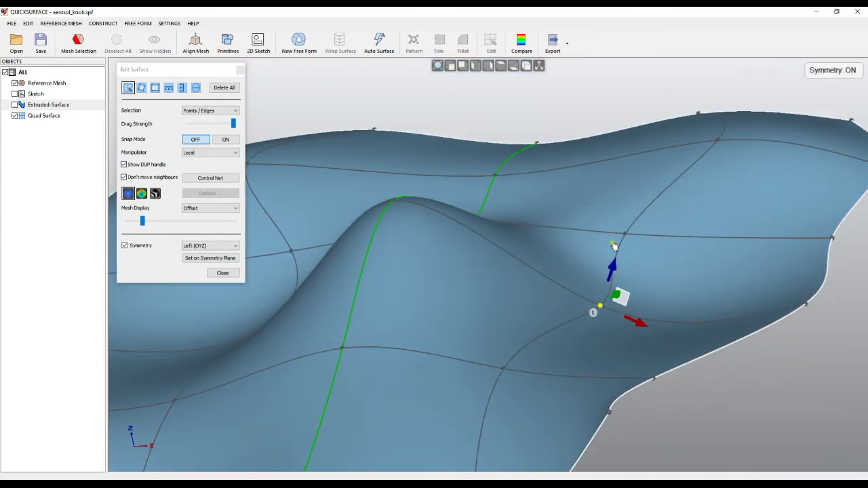
pyautogui.moveTo(612, 266)
pyautogui.mouseDown()
pyautogui.moveTo(614, 239)
pyautogui.moveTo(621, 258)
pyautogui.mouseUp()
pyautogui.scroll(-5, 514, 166)
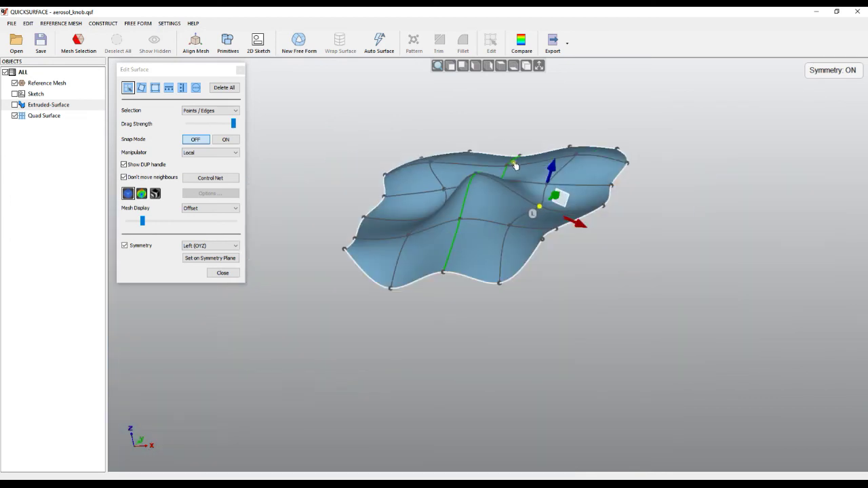
pyautogui.moveTo(460, 202); pyautogui.dragTo(567, 271, button='right')
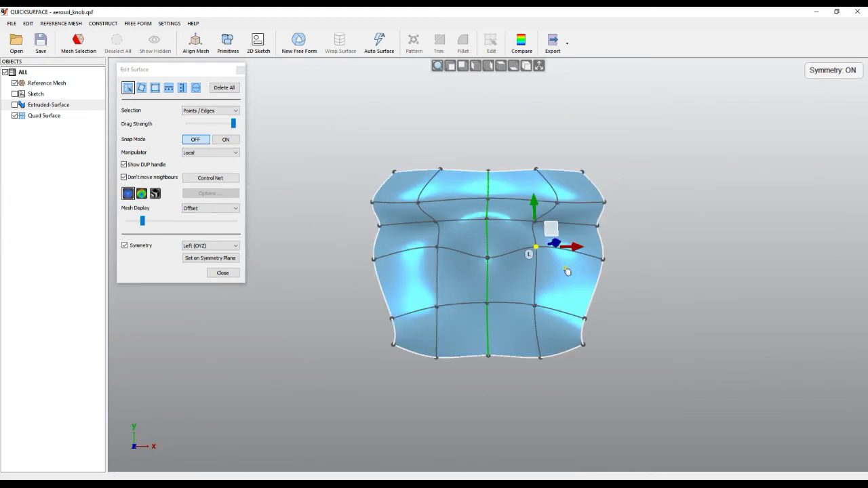
pyautogui.moveTo(447, 402); pyautogui.dragTo(353, 226, button='right')
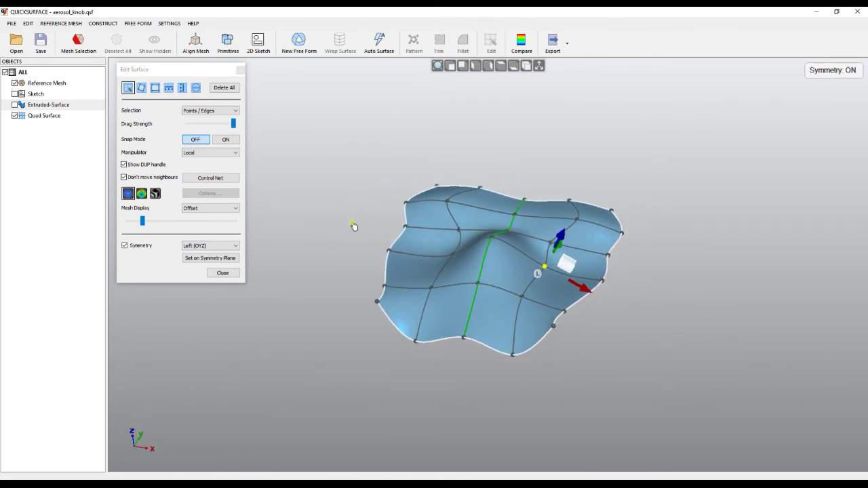